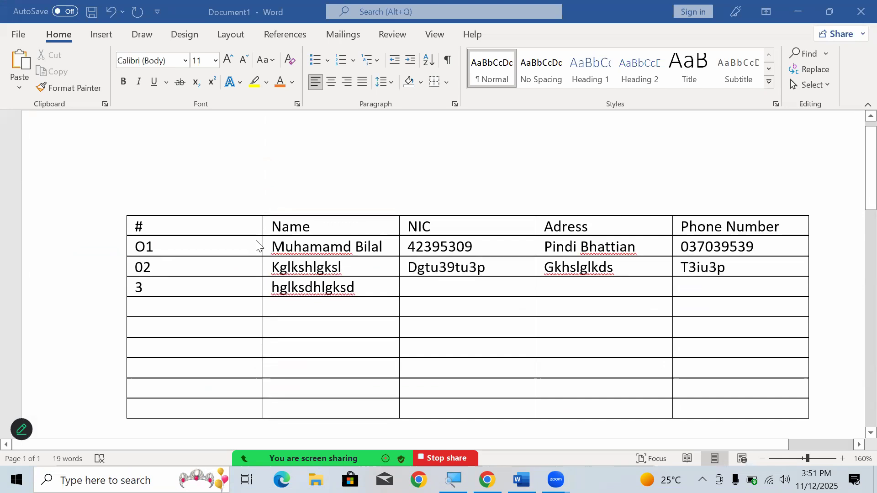
- Narrow the # column and adjust the Name, NIC and Adress column boundaries, leaving Adress the widest column
click(263, 228)
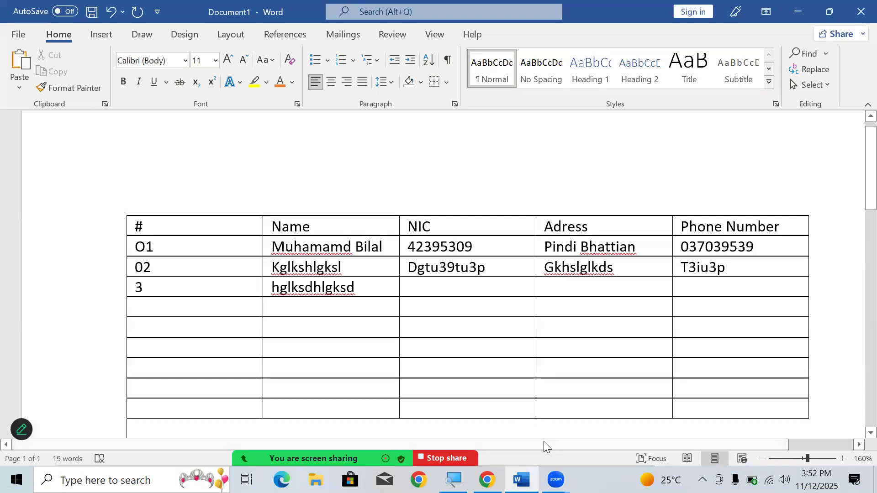
click(453, 480)
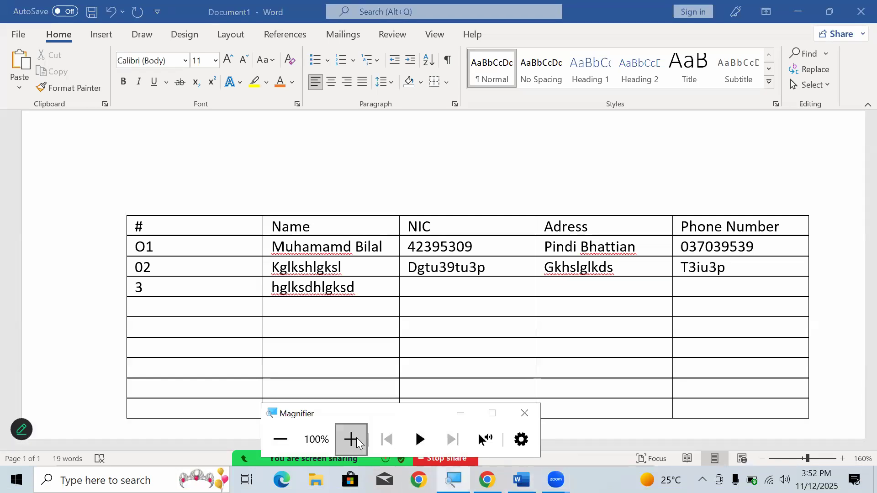
click(351, 439)
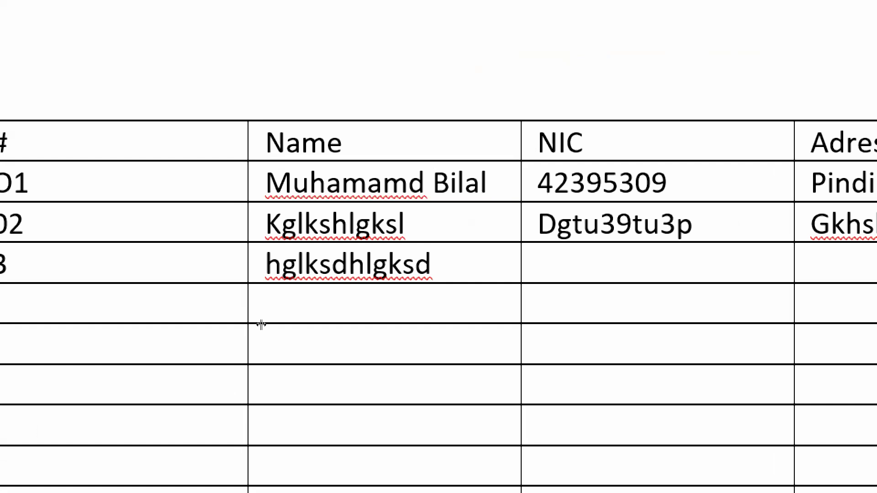
drag(261, 325, 155, 303)
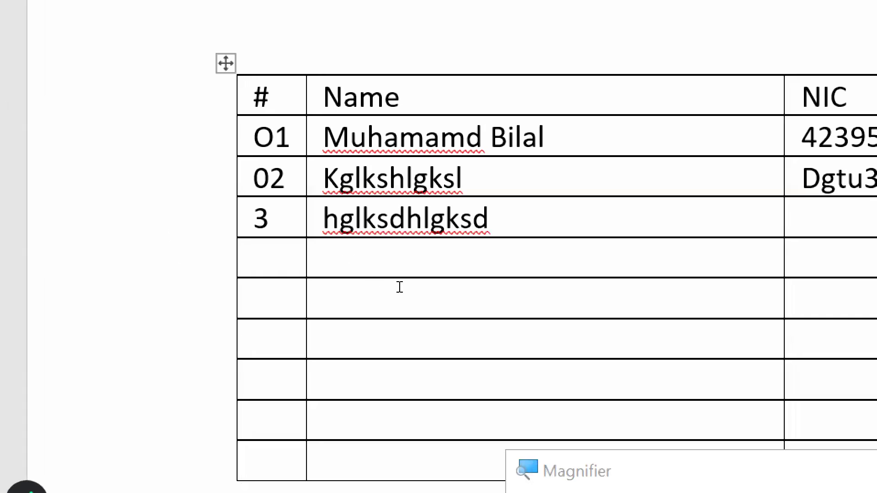
drag(393, 286, 329, 289)
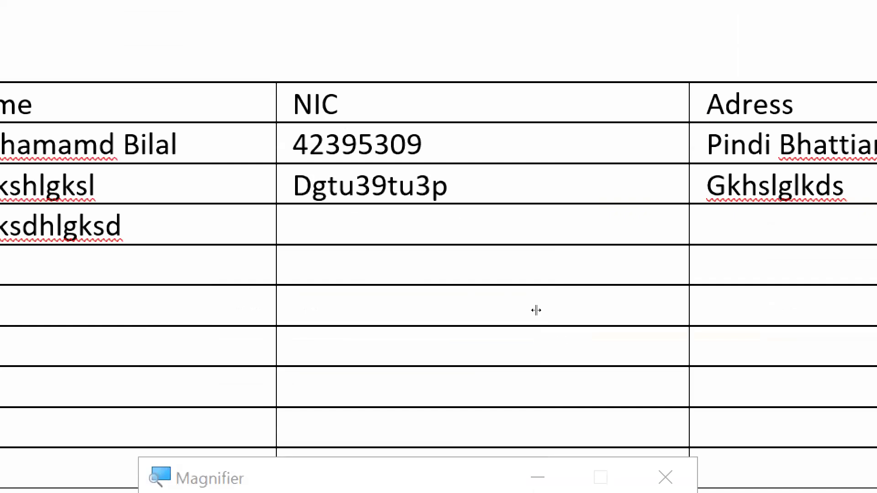
drag(534, 307, 464, 306)
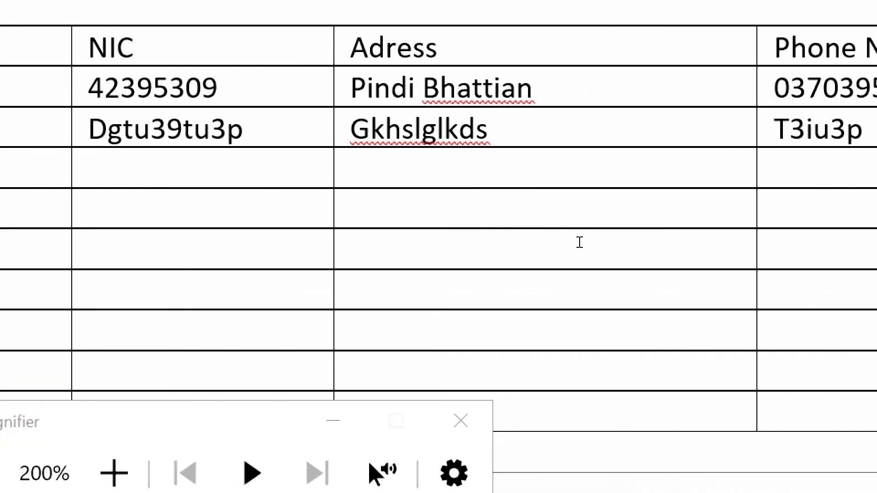
drag(671, 238, 690, 237)
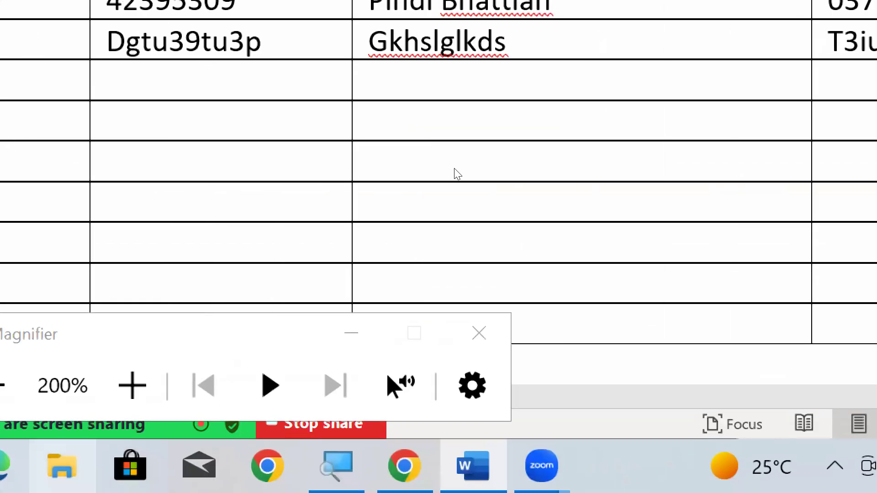
key(super+minus)
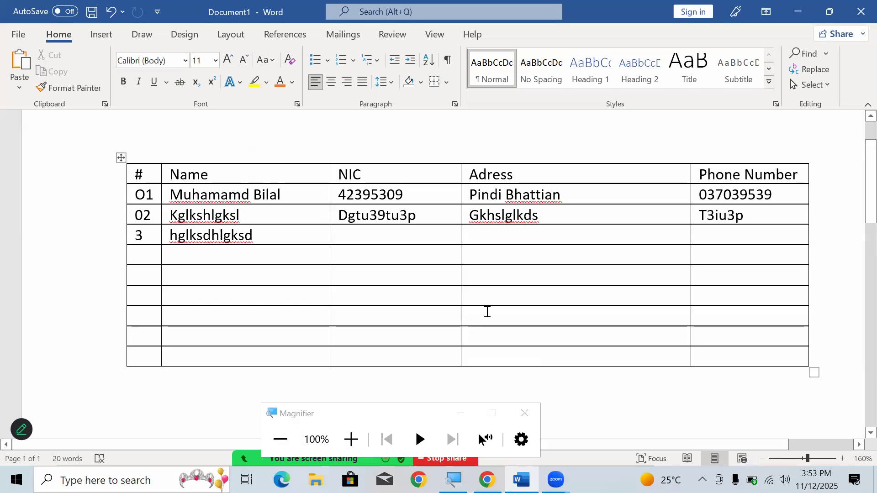
click(461, 409)
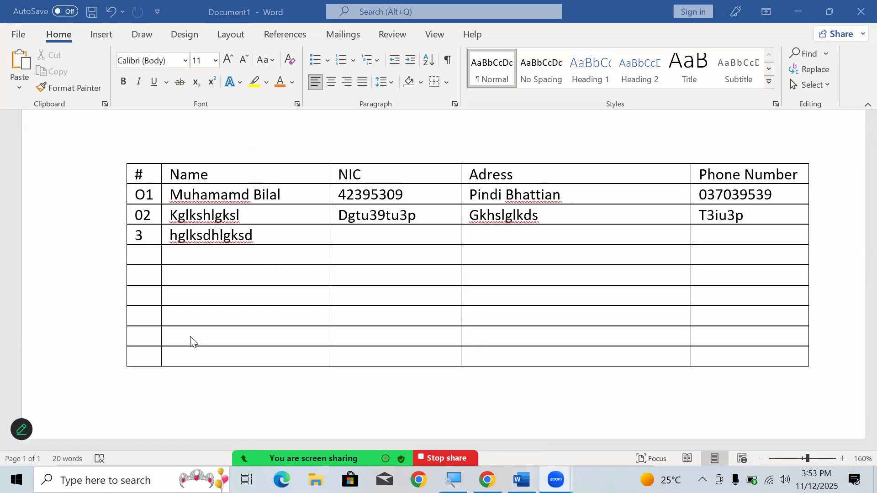
- Append a new row at the end of the table and enter 10 in its # cell
click(151, 355)
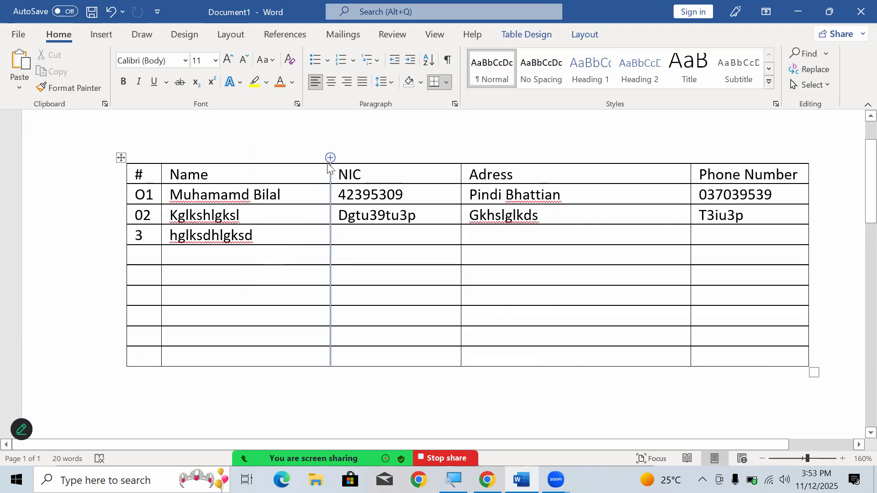
click(728, 356)
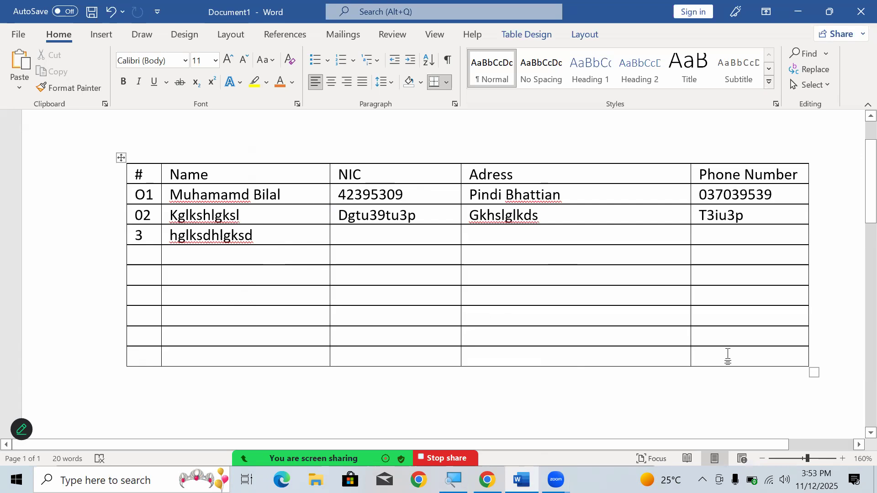
key(Tab)
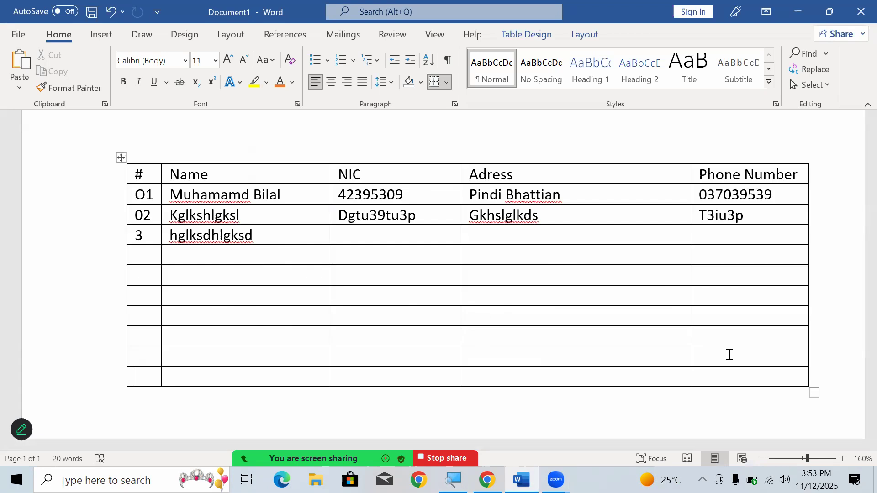
text(10)
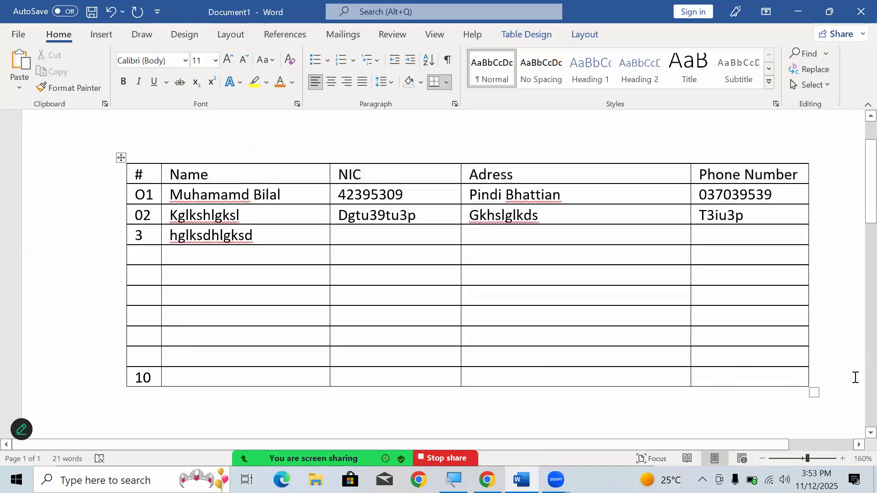
- Add six more empty rows to the table below the row numbered 10
key(Tab)
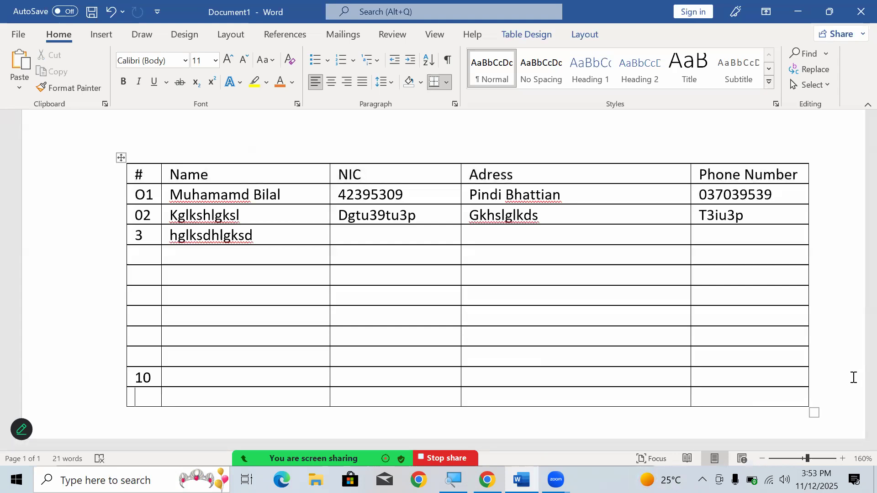
scroll(853, 377, down, 5)
key(Tab)
key(Tab)
key(Tab)
key(Tab)
key(Tab)
key(Tab)
key(Tab)
key(Tab)
key(Tab)
key(Tab)
key(Tab)
key(Tab)
key(Tab)
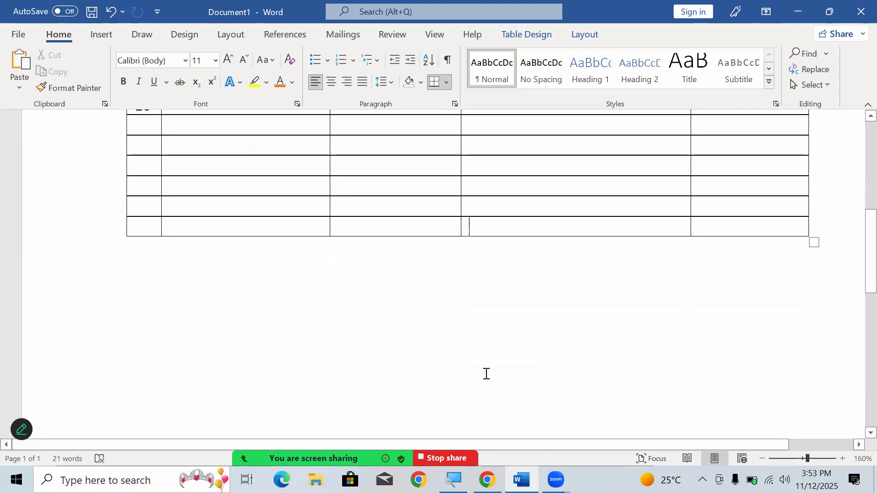
scroll(486, 374, up, 5)
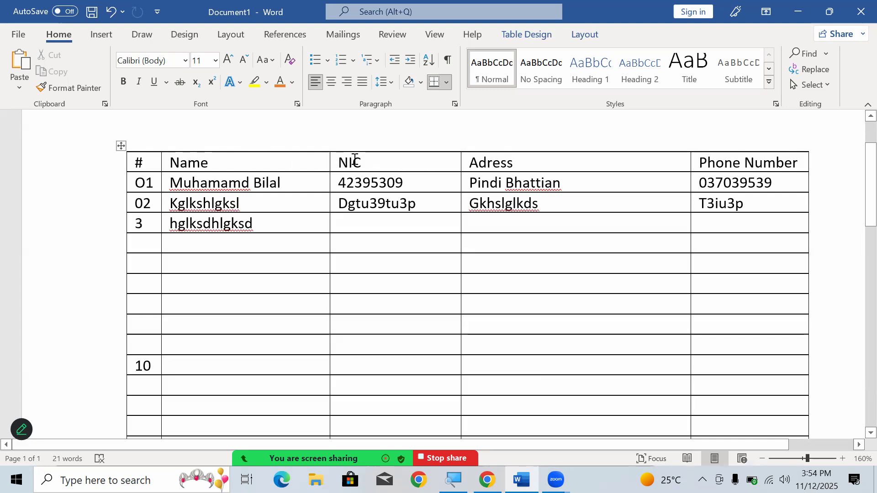
- Insert a blank column between the Name and NIC columns
mouse_move(336, 145)
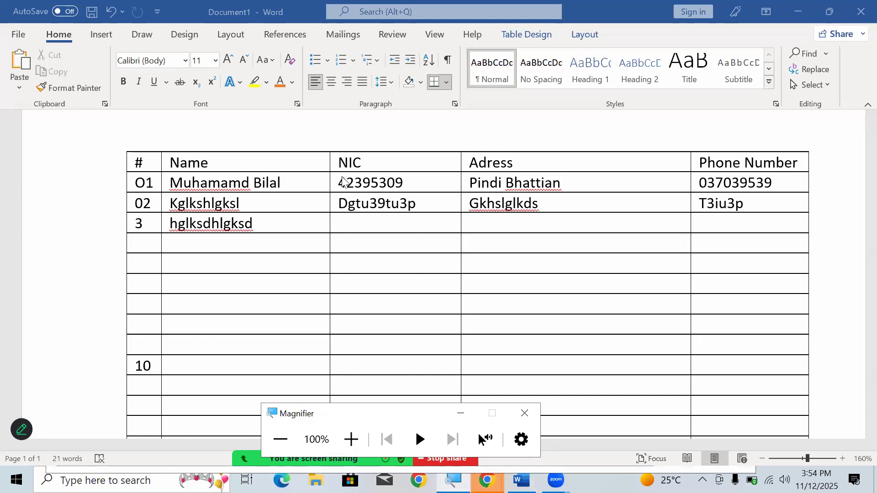
key(super+plus)
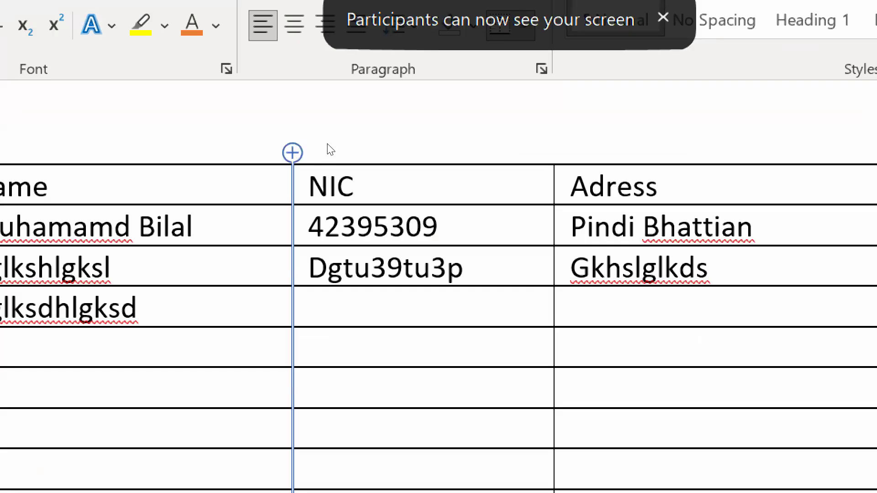
click(292, 153)
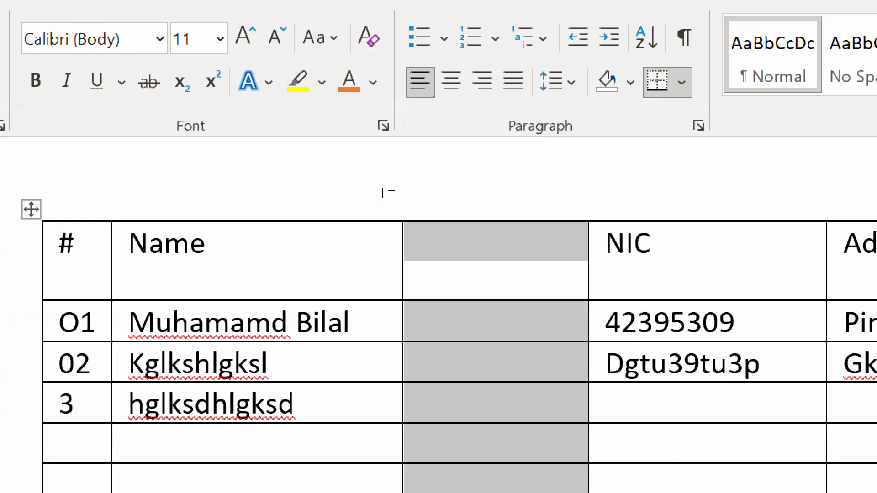
key(Down)
key(Up)
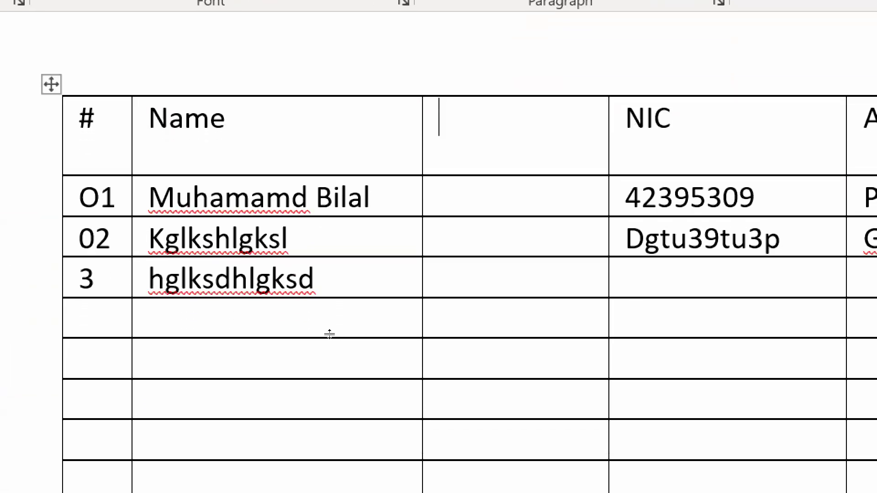
- Insert a blank row between the rows numbered O1 and 02
mouse_move(126, 217)
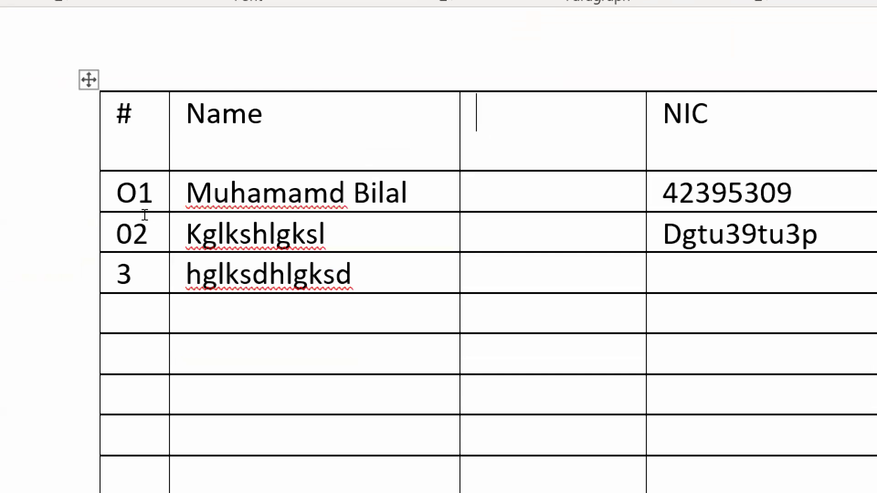
click(88, 211)
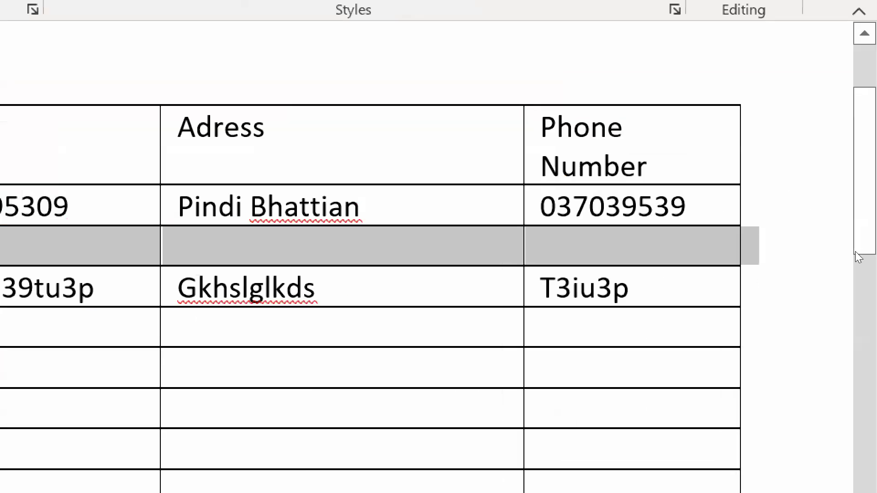
click(185, 226)
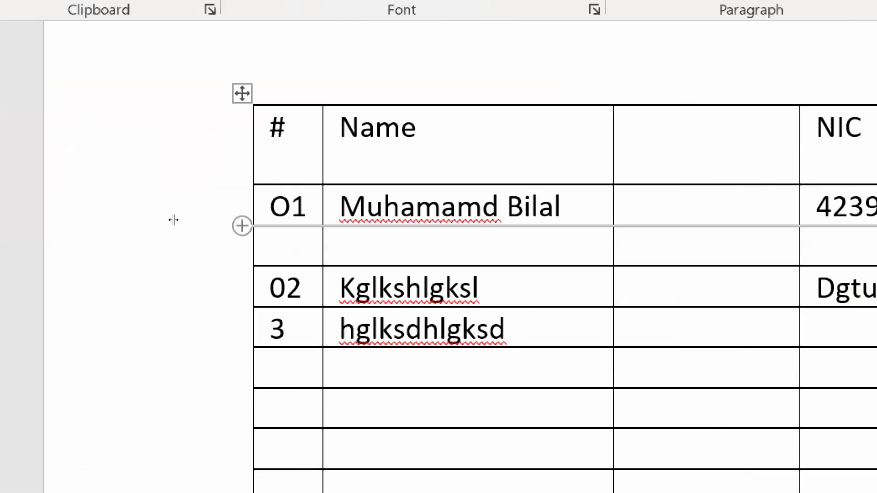
- Clear the manually entered numbers O1, 02, 3 and 10 from the # column without removing the cells
drag(142, 201, 146, 276)
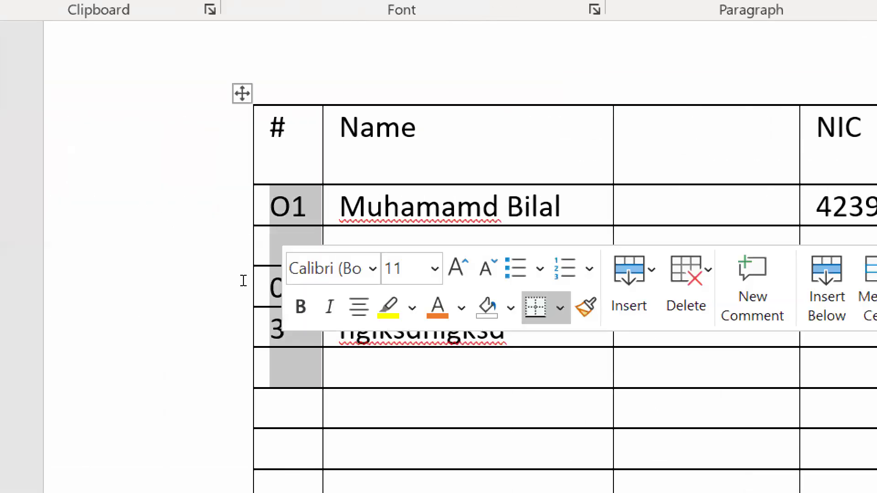
key(BackSpace)
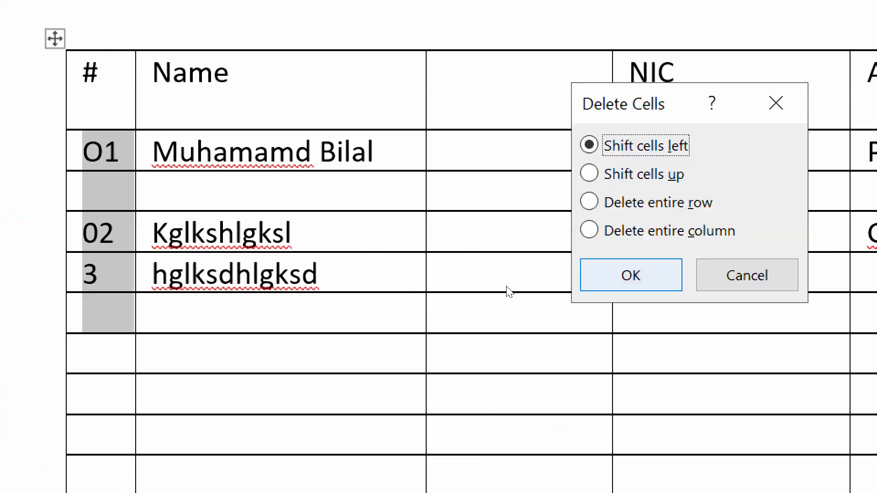
key(Tab)
key(Tab)
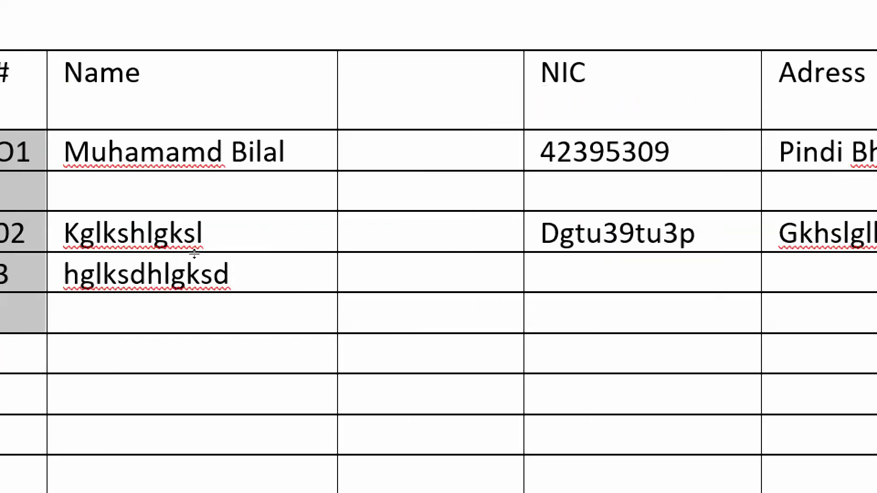
key(Delete)
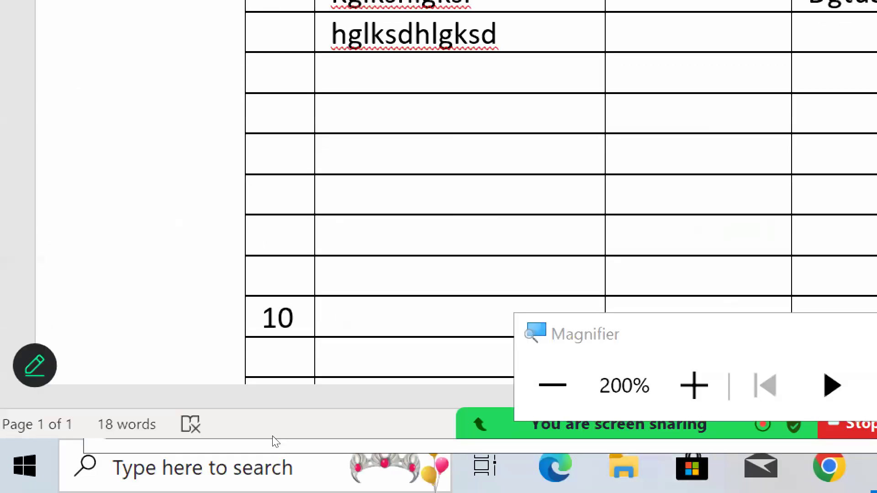
click(552, 385)
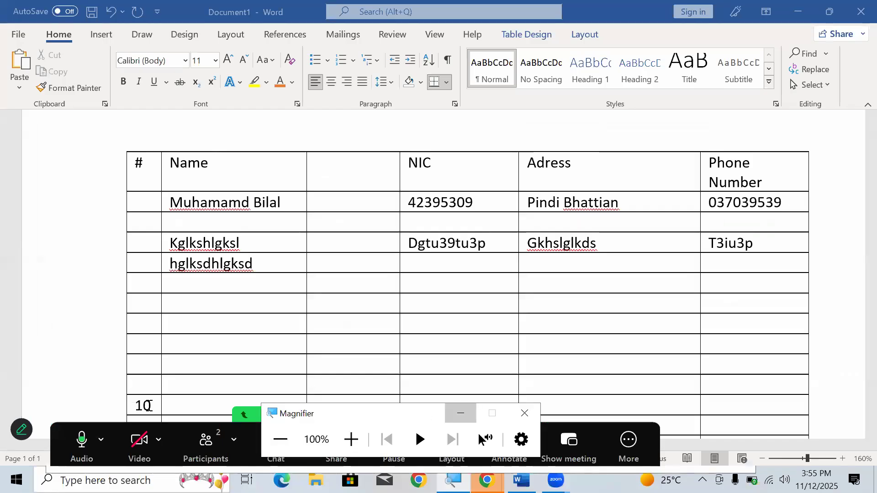
drag(150, 406, 134, 404)
key(BackSpace)
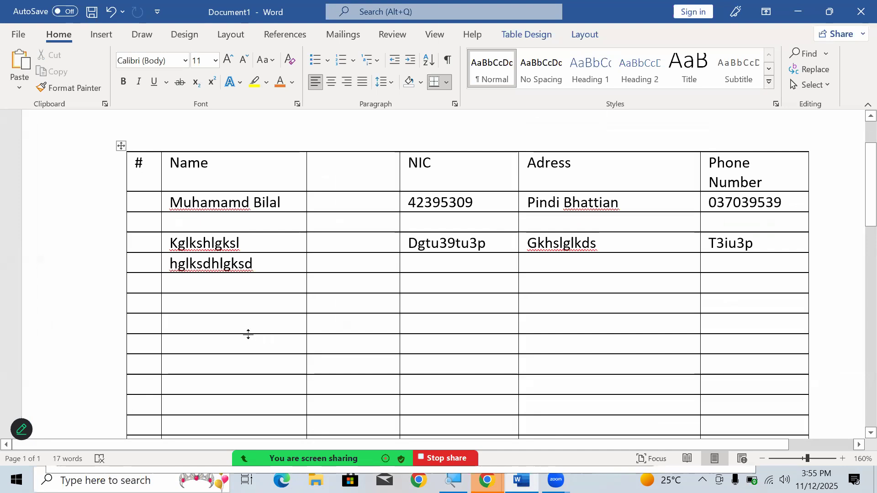
- Apply the 1. 2. 3. numbering format to all # column cells below the header
drag(137, 242, 154, 348)
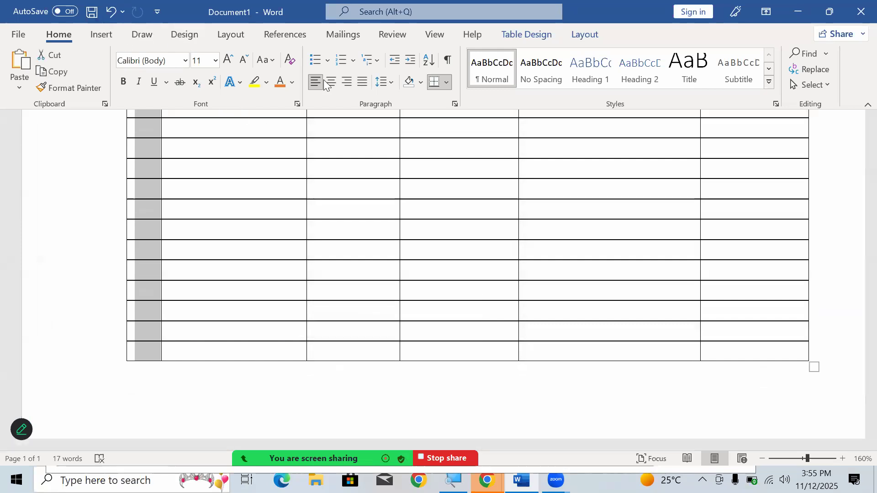
click(354, 60)
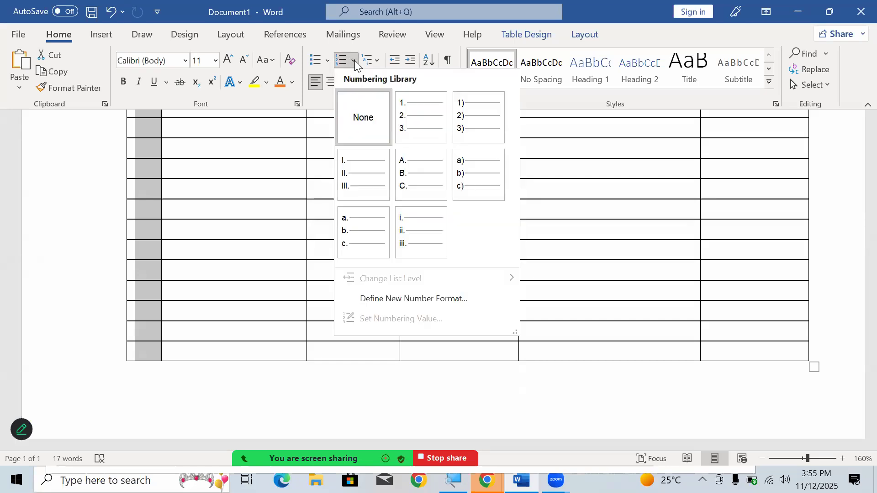
click(412, 115)
- Widen the numbered cells below the # header by moving their boundary with the Name column outward
scroll(211, 255, up, 10)
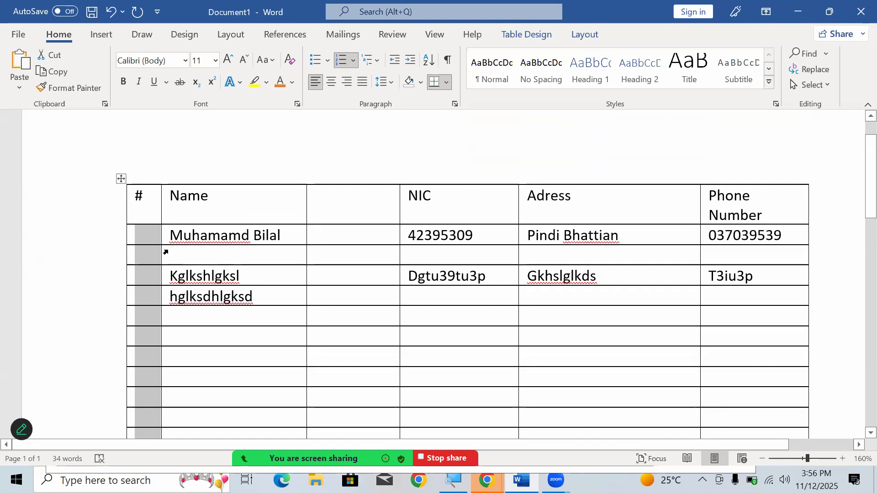
drag(161, 249, 191, 252)
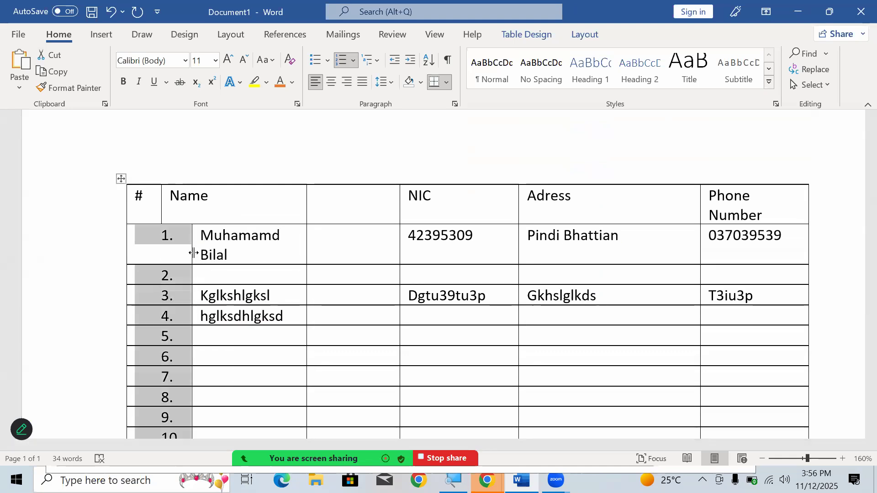
scroll(194, 253, down, 3)
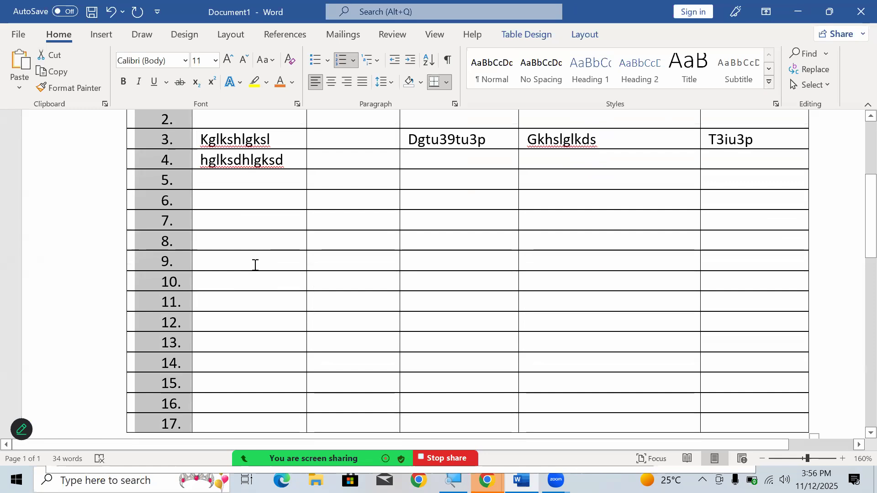
scroll(148, 265, up, 2)
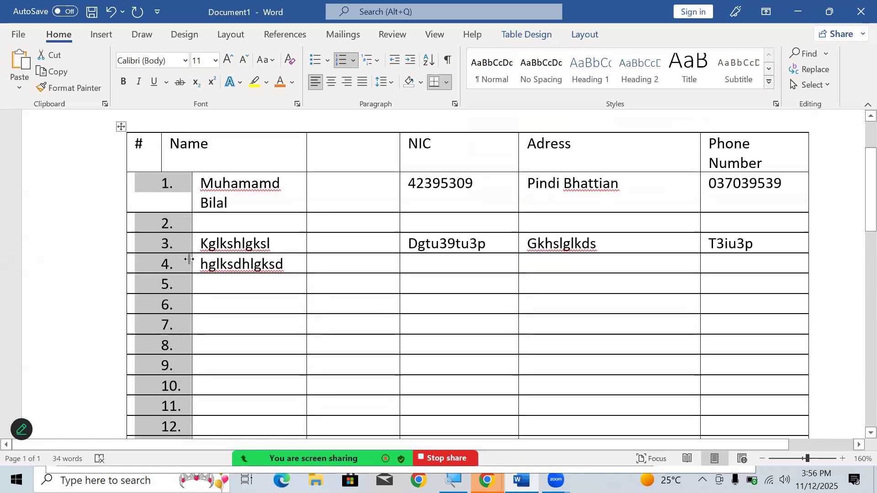
- Widen the # header cell to line up with the numbered cells below it and center its # text
click(332, 83)
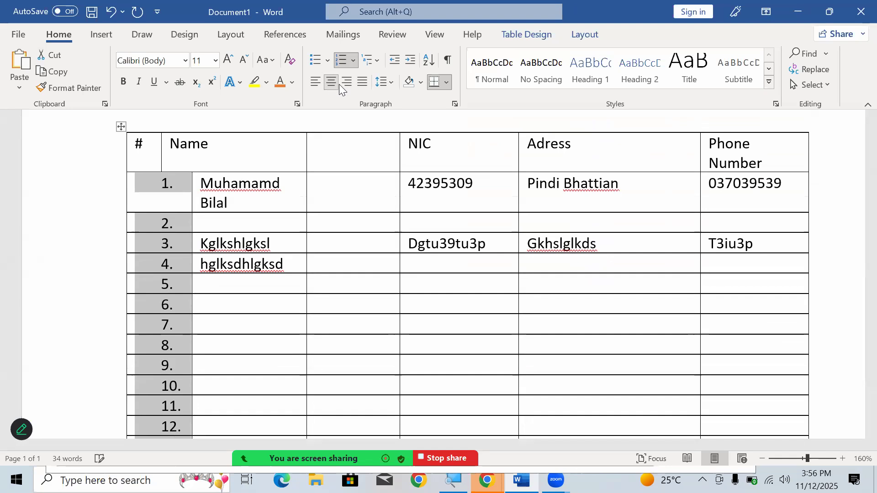
click(315, 82)
click(163, 150)
drag(170, 156, 194, 157)
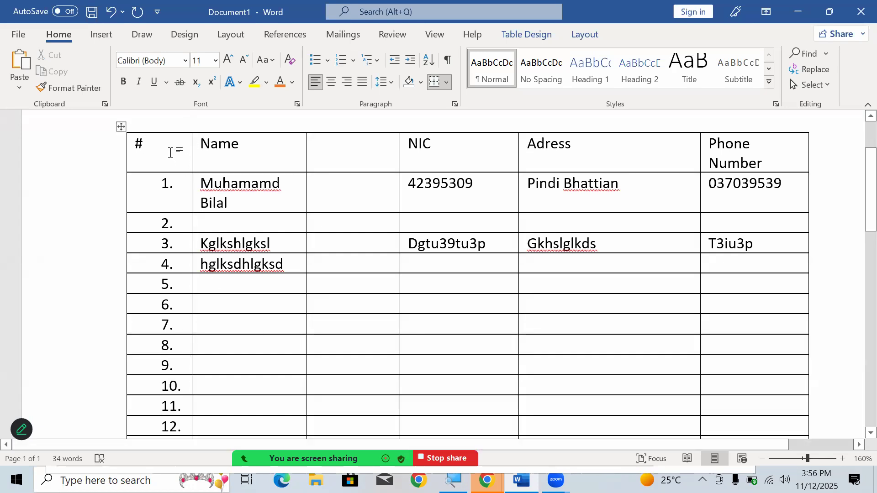
click(332, 81)
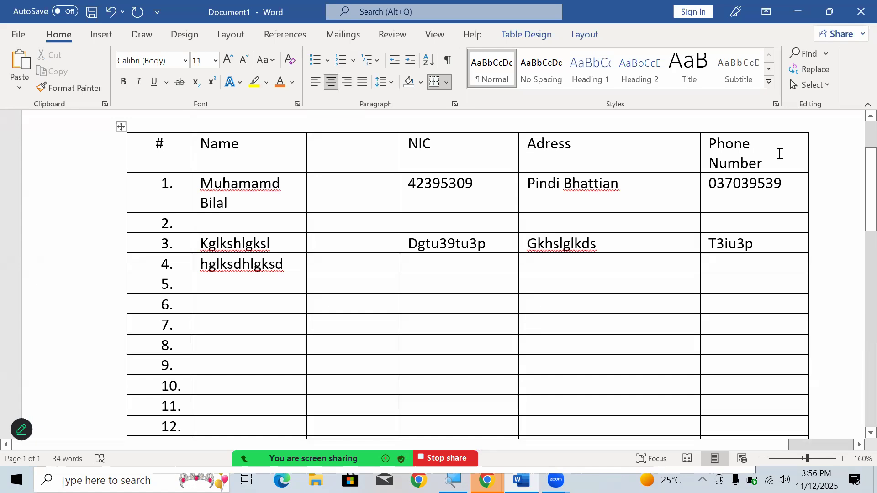
- Widen the Phone Number column into the Adress column so its header fits one line, and shade the header row with the orange theme color
drag(699, 149, 679, 149)
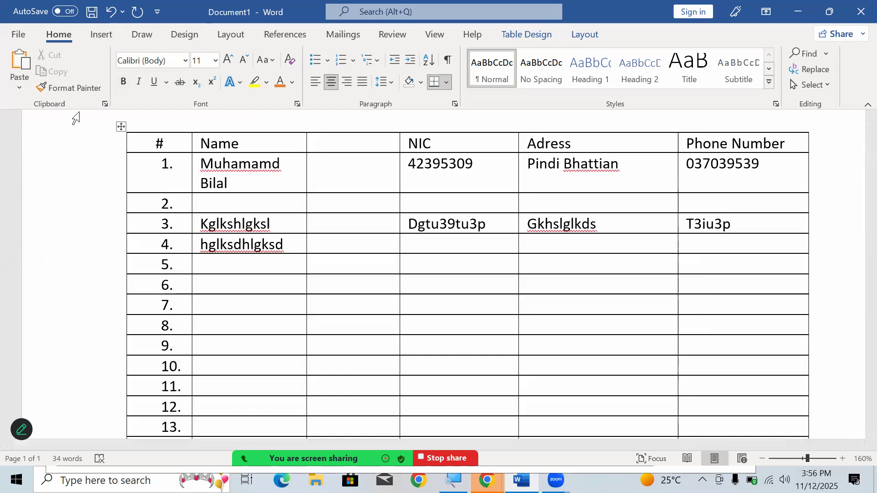
drag(133, 143, 296, 143)
drag(397, 138, 726, 139)
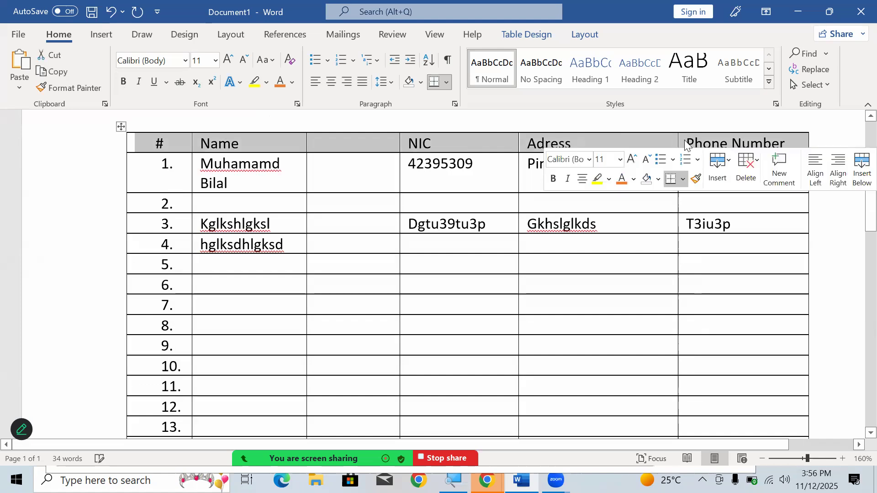
click(421, 83)
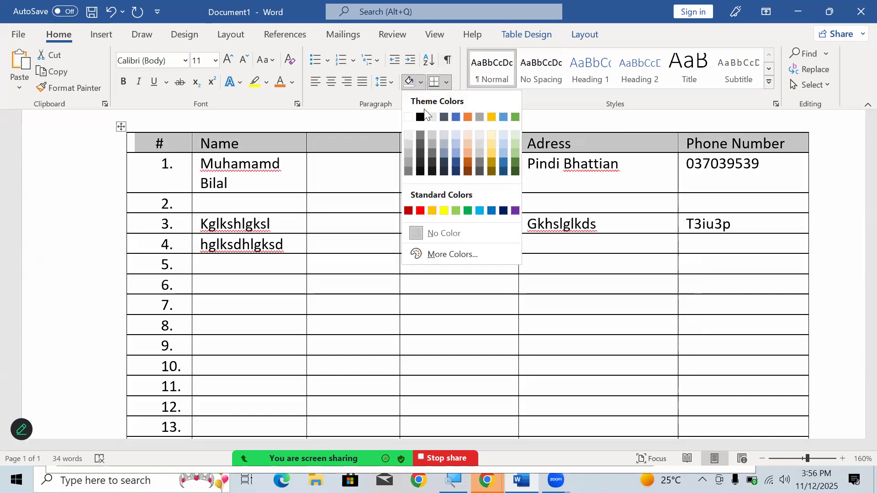
click(468, 117)
click(538, 264)
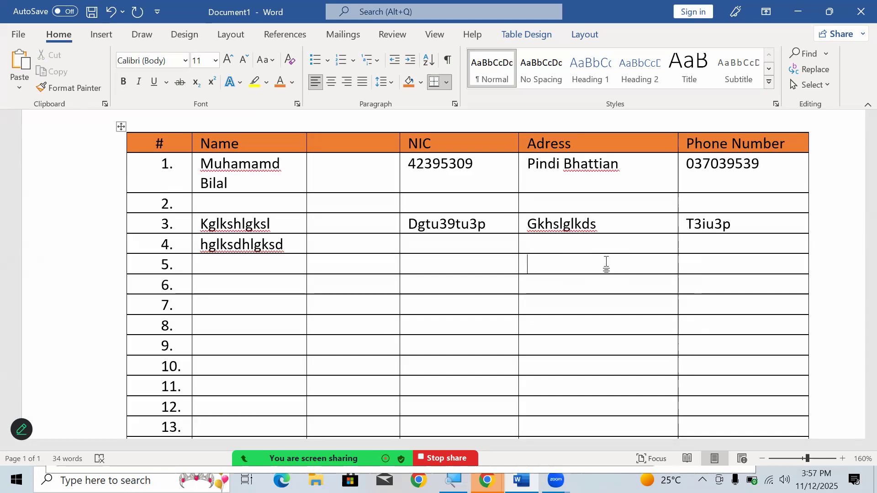
click(605, 264)
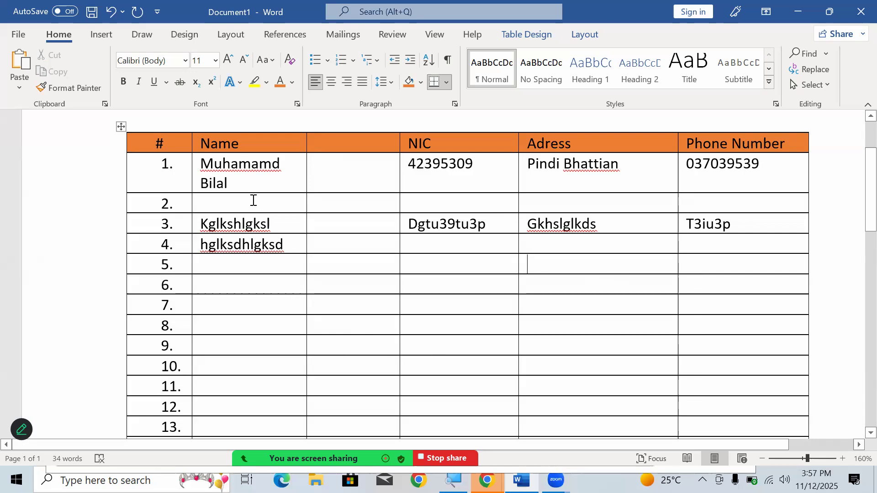
drag(155, 141, 602, 227)
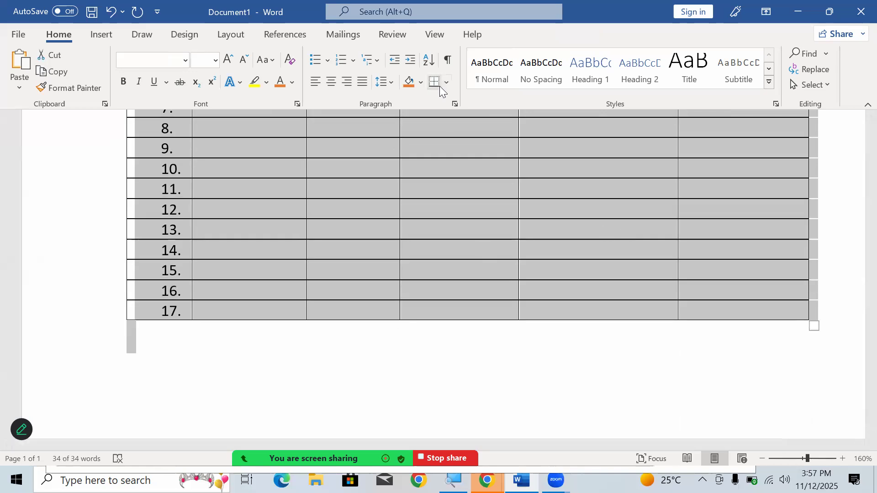
scroll(398, 175, up, 3)
scroll(398, 174, up, 3)
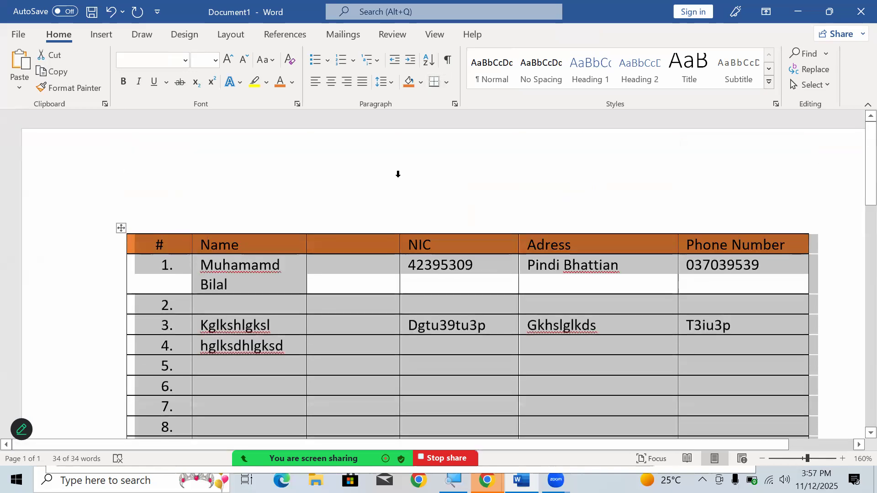
click(397, 174)
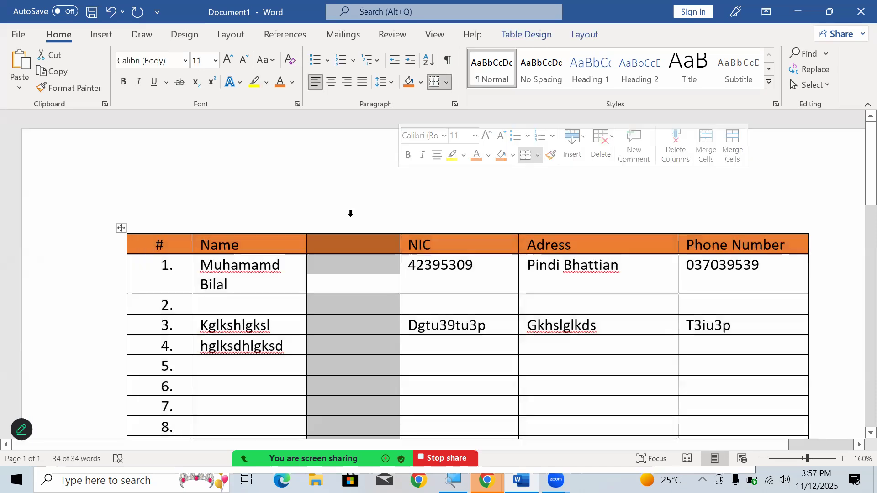
click(191, 247)
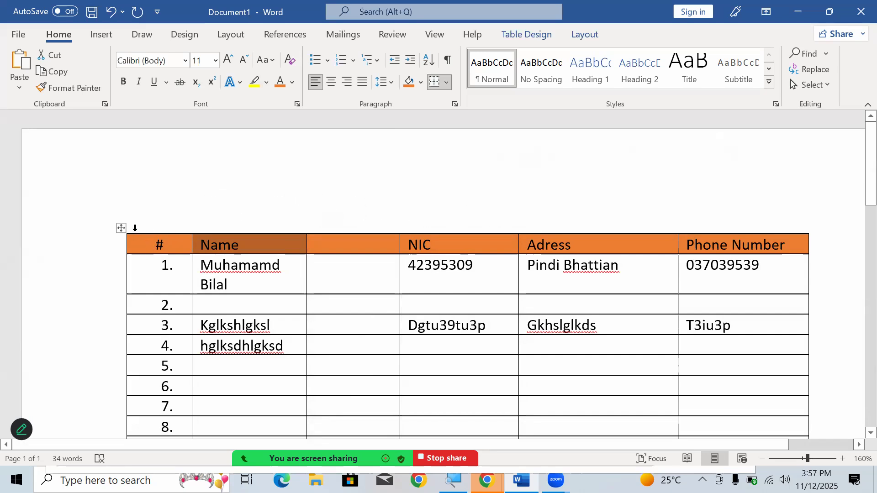
- Remove all borders from the entire table with the No Border option
key(super+plus)
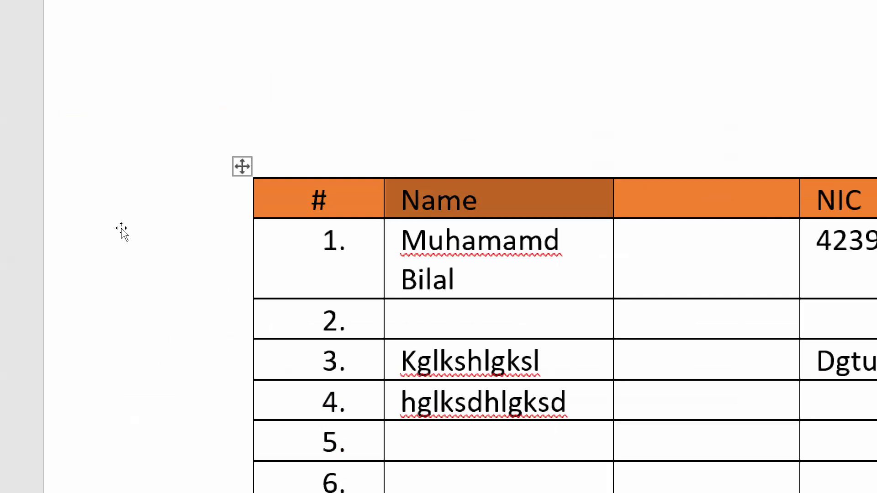
click(242, 166)
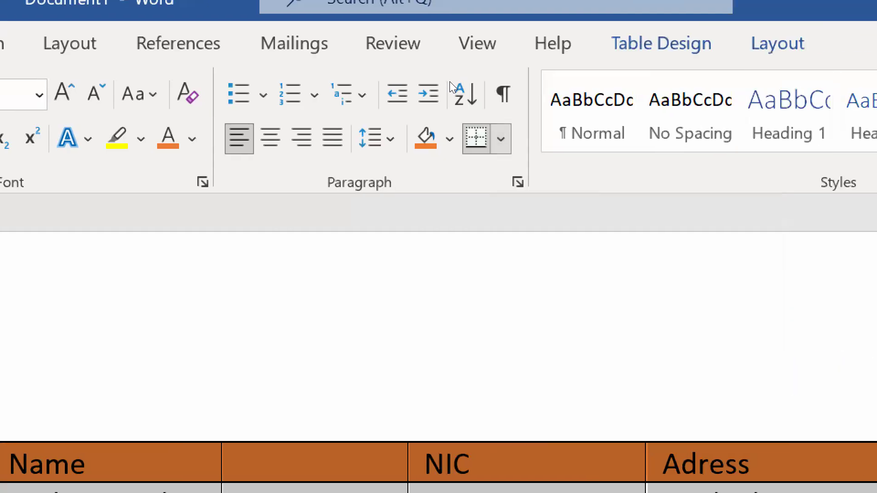
click(500, 138)
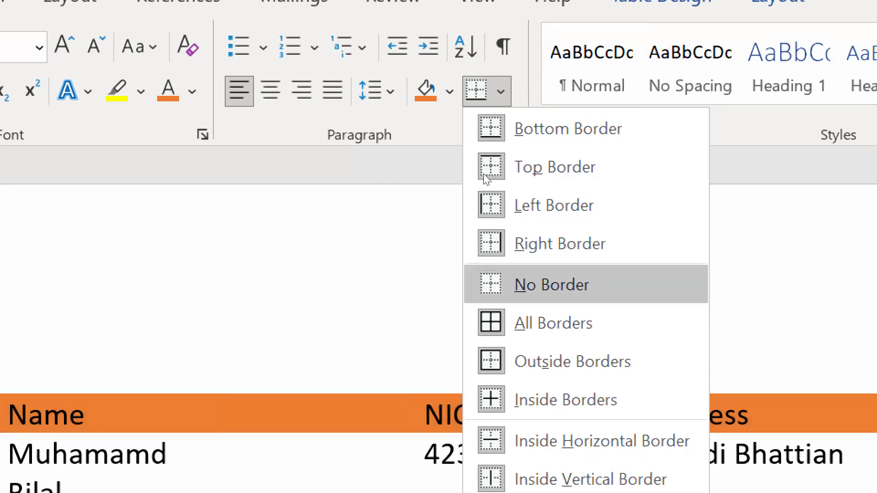
click(551, 285)
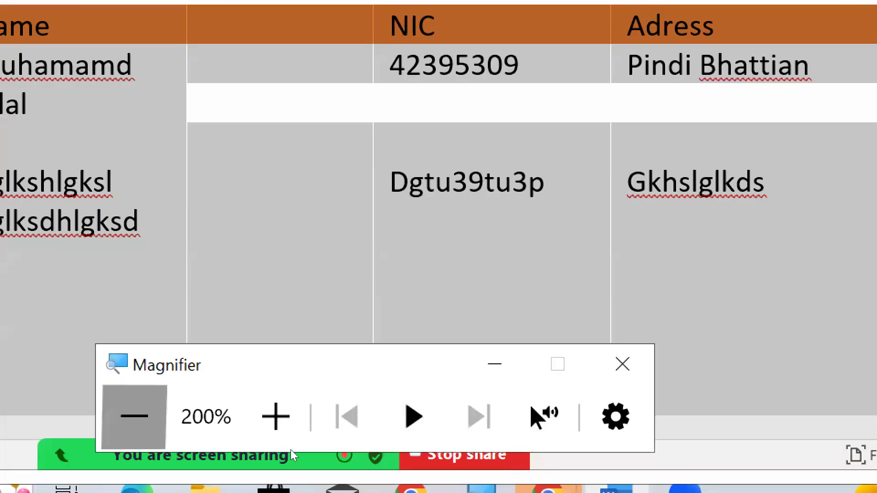
click(133, 415)
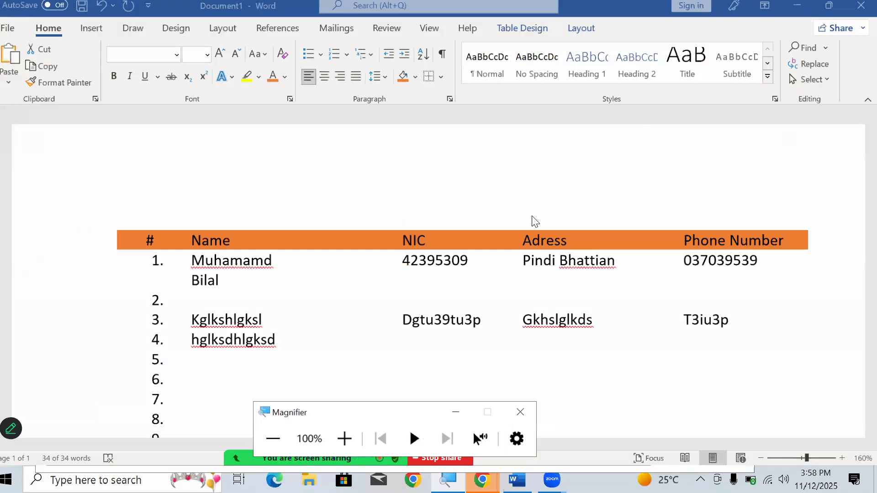
click(538, 291)
click(830, 312)
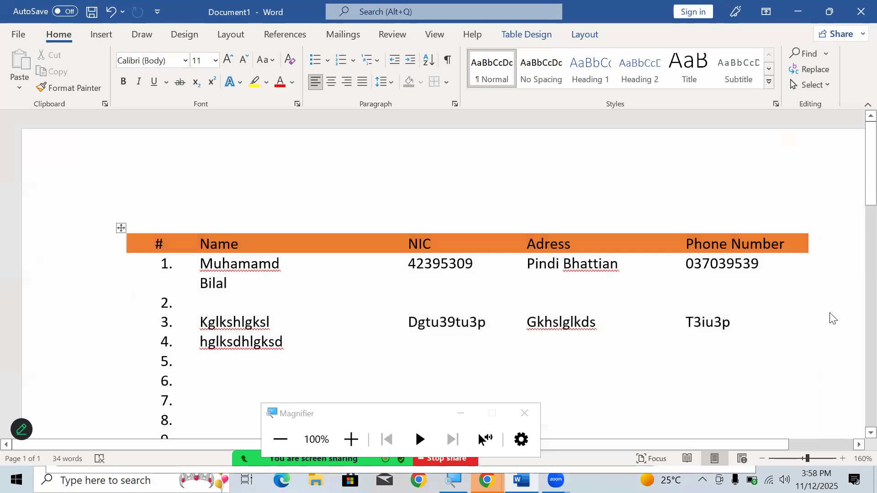
- Add a bottom border to the orange header row only
scroll(796, 314, down, 3)
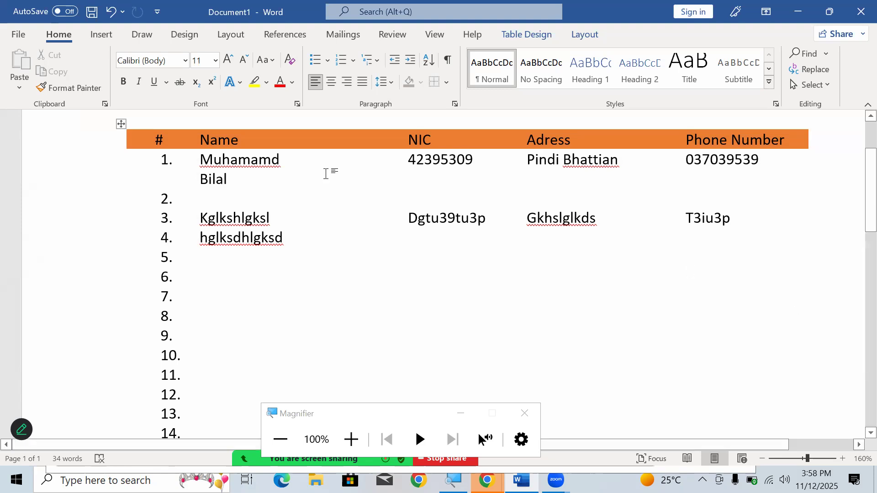
drag(153, 137, 731, 137)
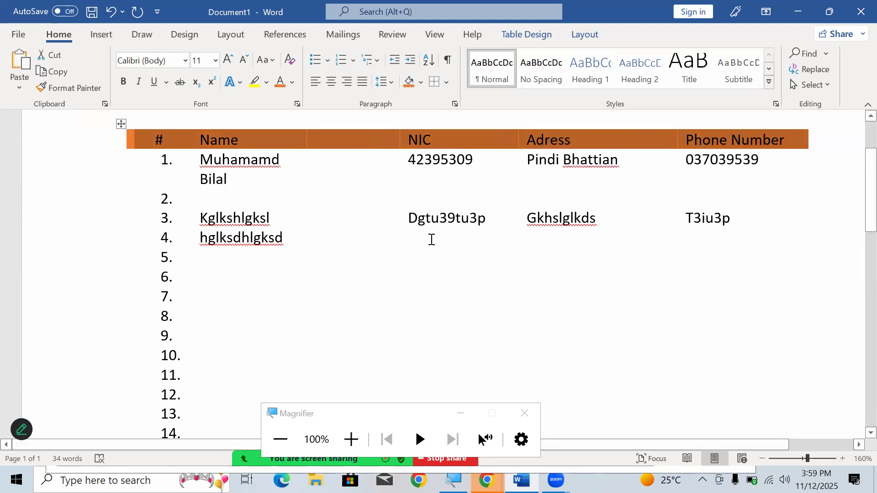
click(448, 80)
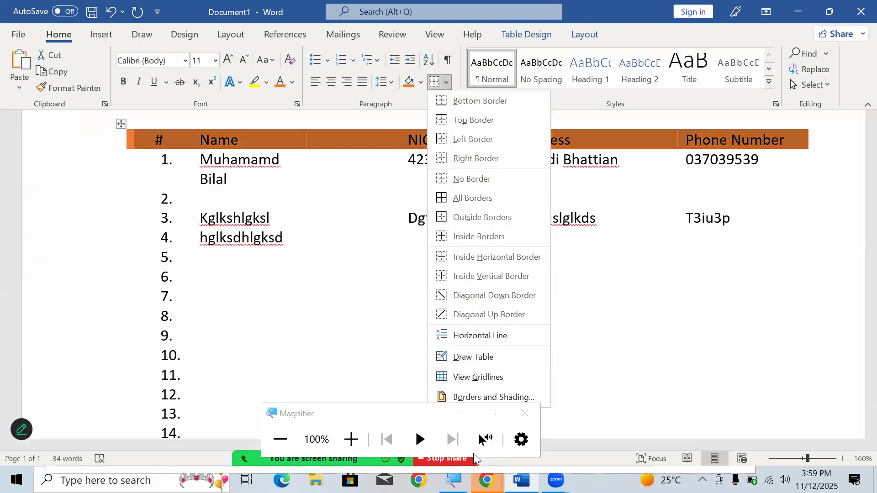
click(351, 438)
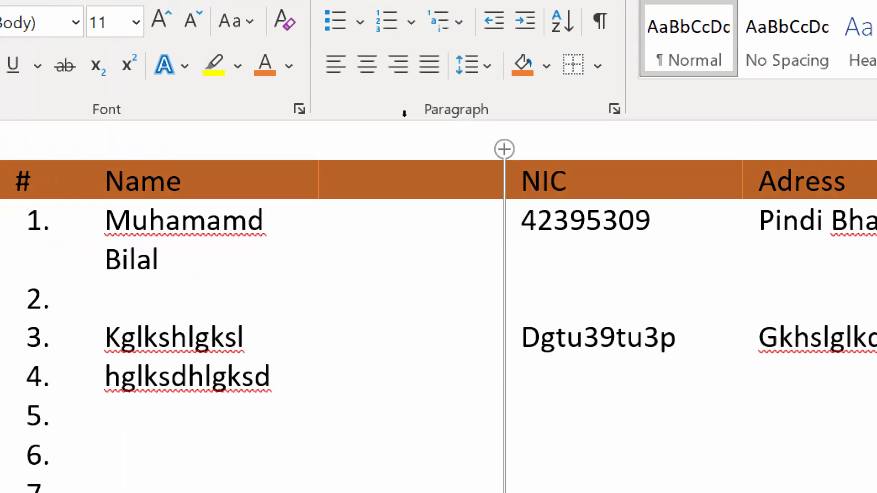
click(446, 83)
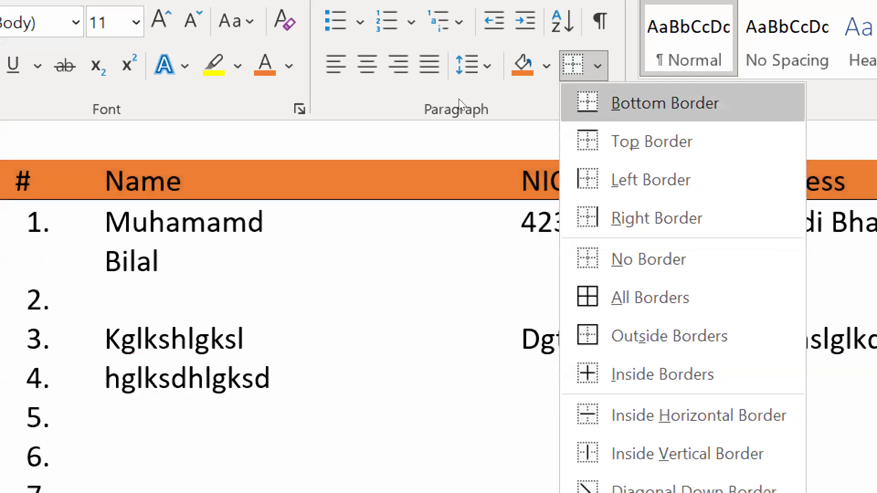
click(458, 99)
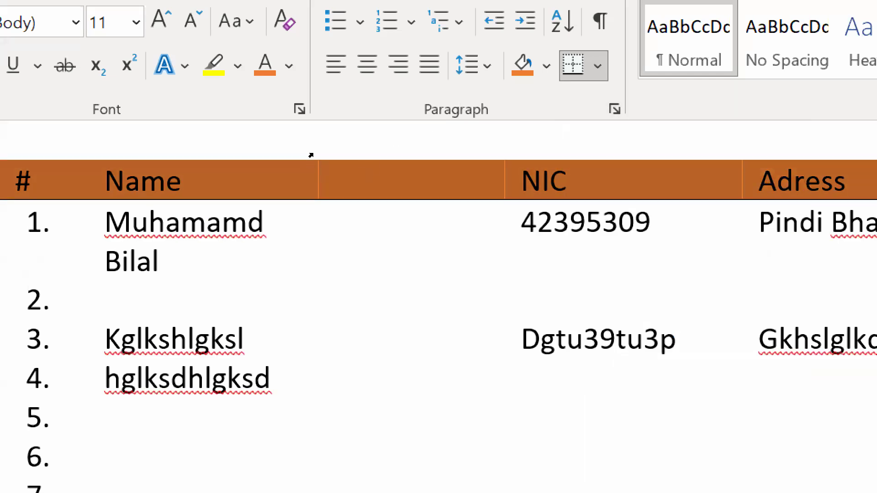
- Add left, right and top borders to the header row to complete its outline
click(446, 83)
key(Down)
key(Return)
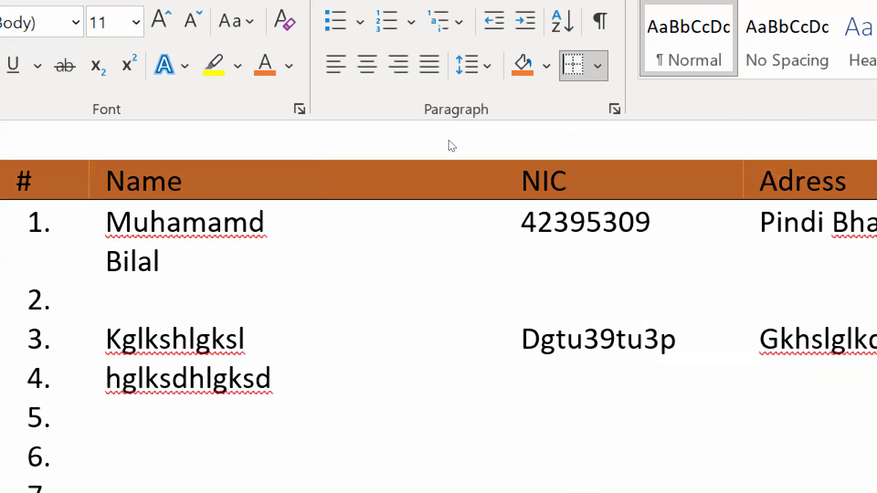
click(585, 66)
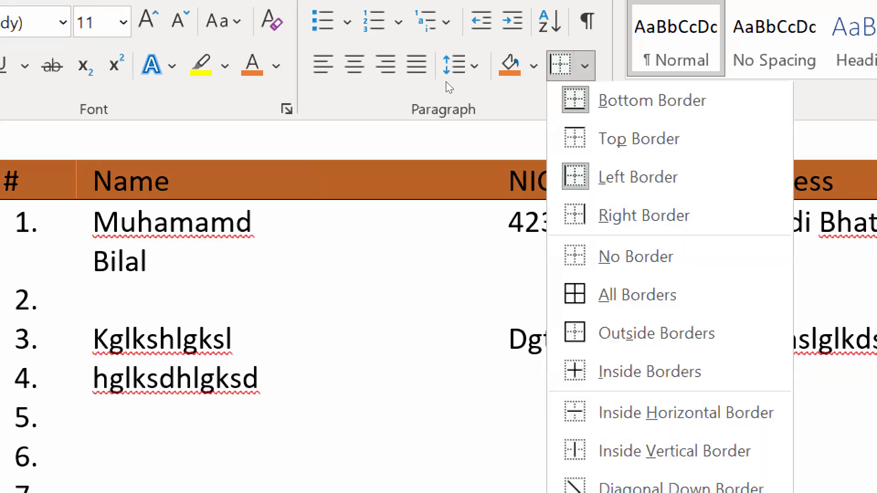
key(Return)
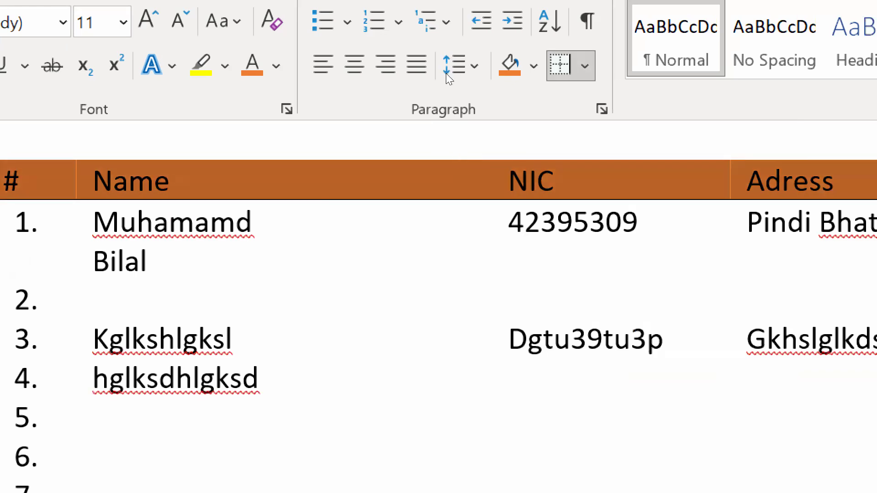
key(Down)
key(Down)
key(Return)
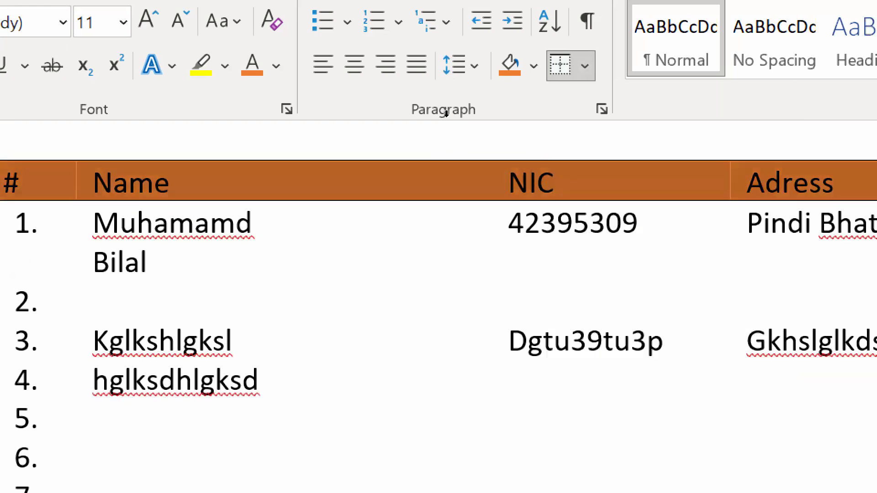
click(426, 187)
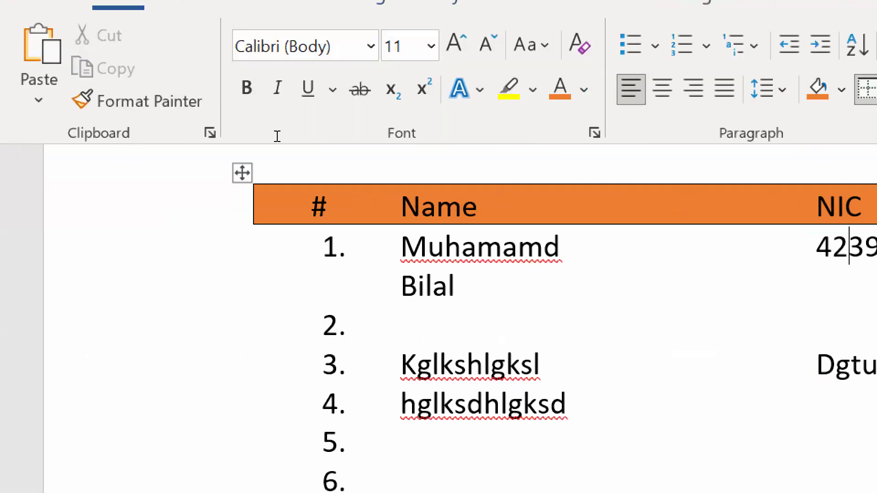
- Apply All Borders to the header row so its cells are divided from one another
drag(143, 140, 799, 138)
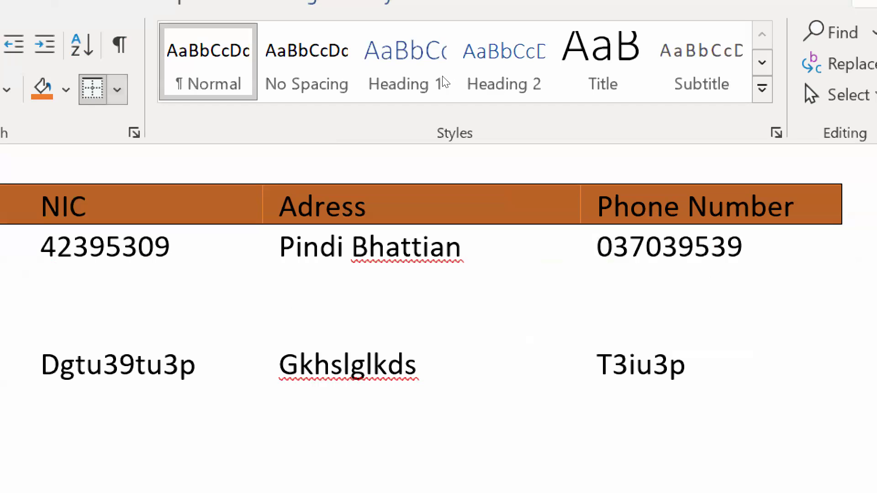
click(116, 89)
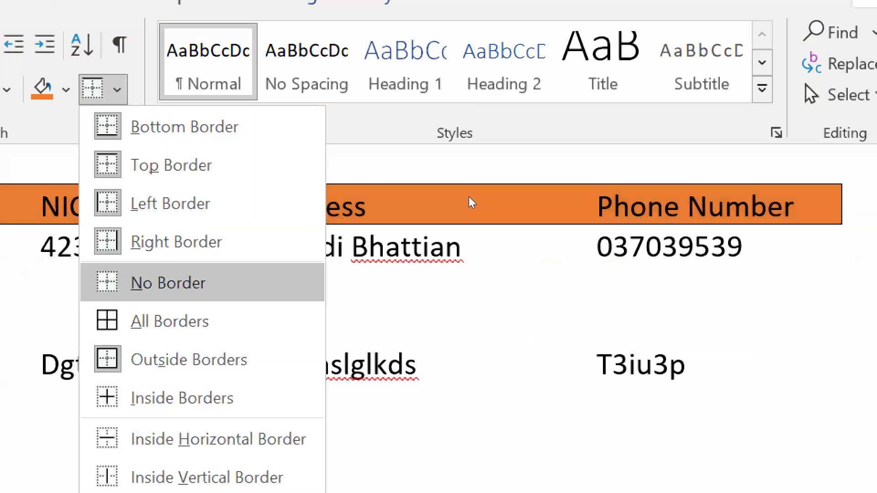
click(170, 321)
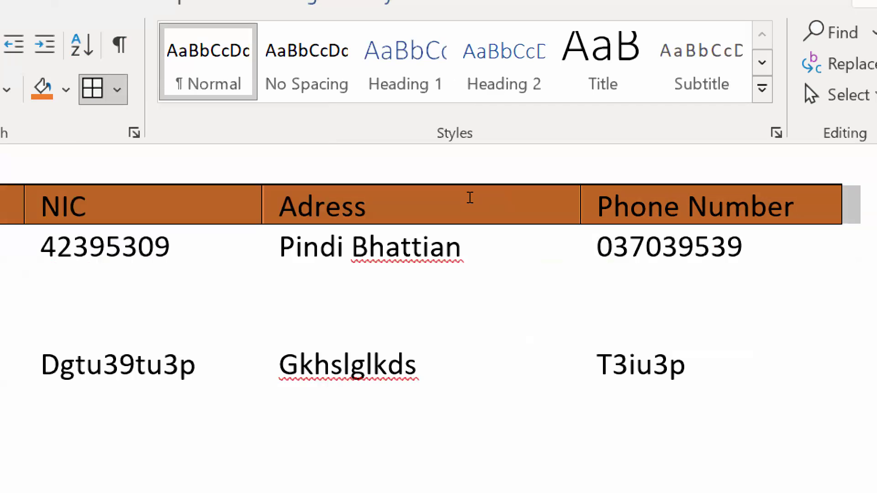
click(502, 371)
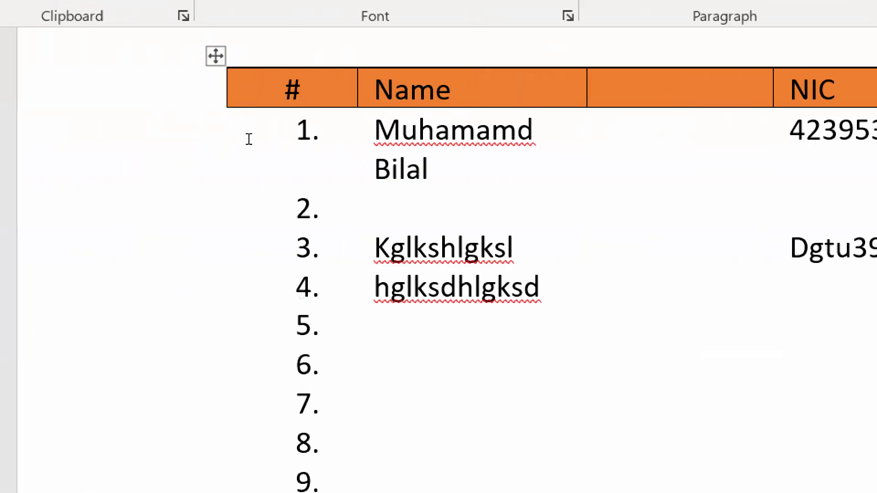
- Apply Outside Borders to the whole table and check the outline down to the last row
click(117, 128)
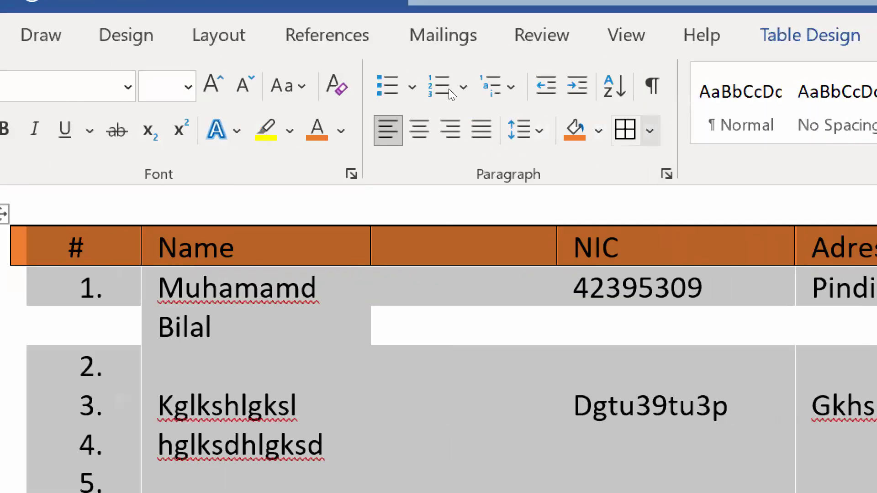
click(649, 131)
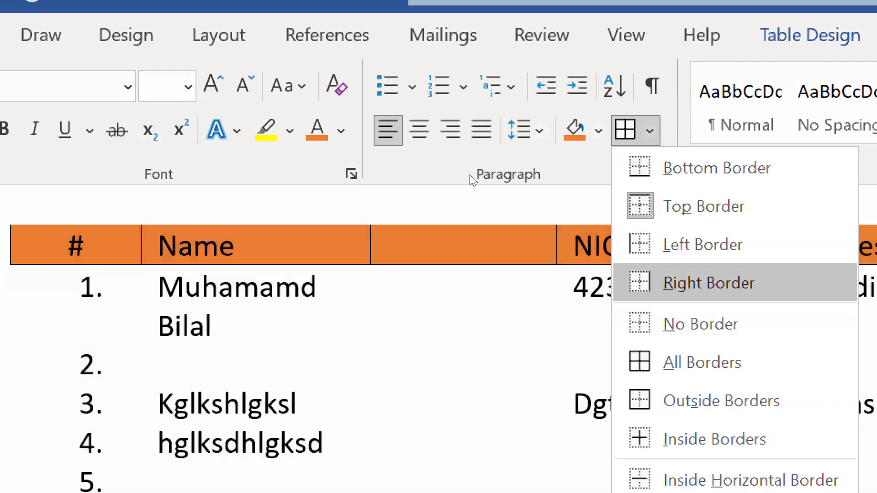
click(721, 401)
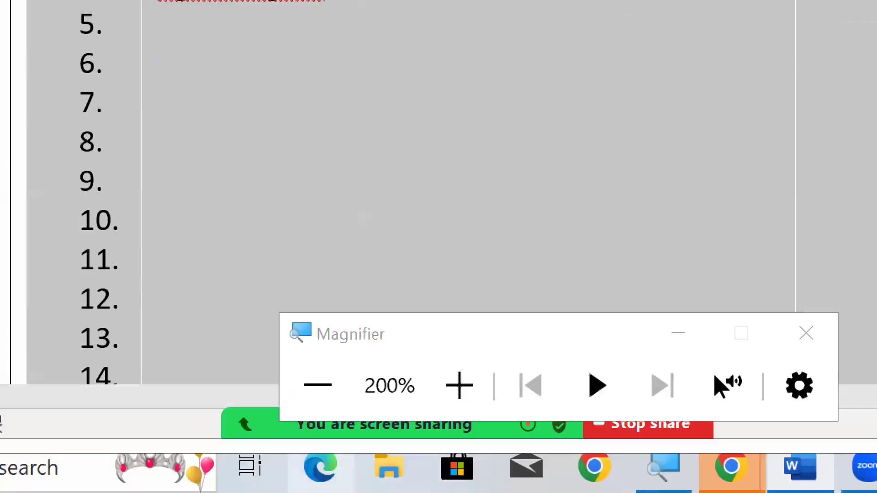
key(super+minus)
click(833, 243)
scroll(834, 240, down, 6)
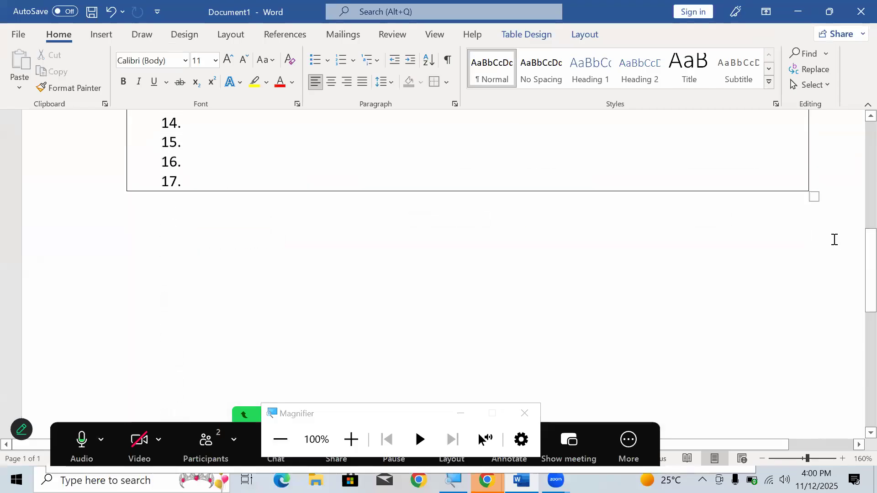
scroll(834, 240, up, 5)
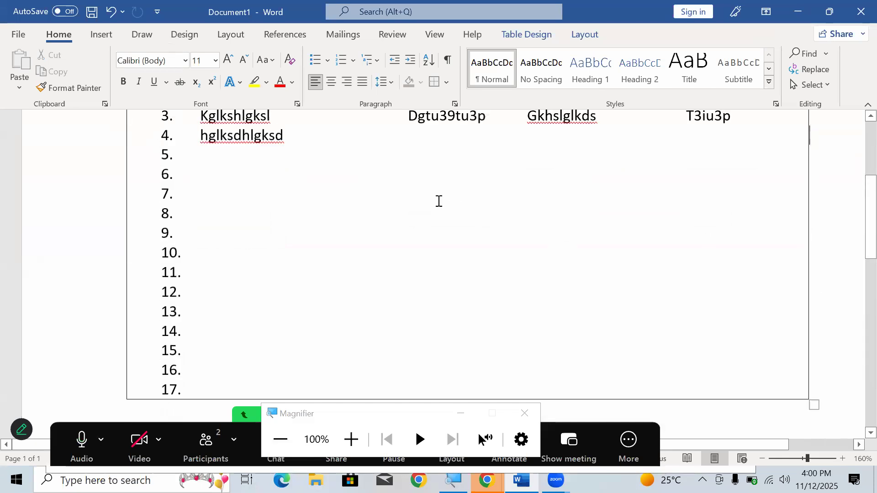
scroll(206, 192, up, 3)
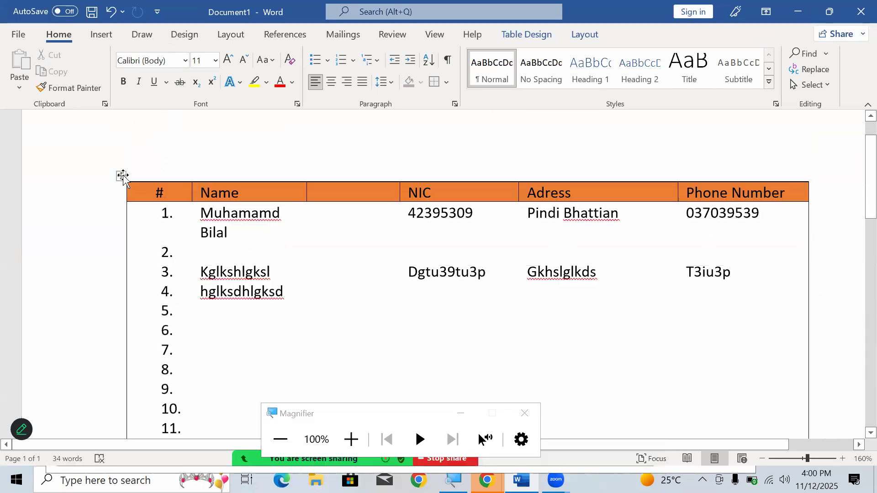
- Apply All Borders to the whole table
click(121, 177)
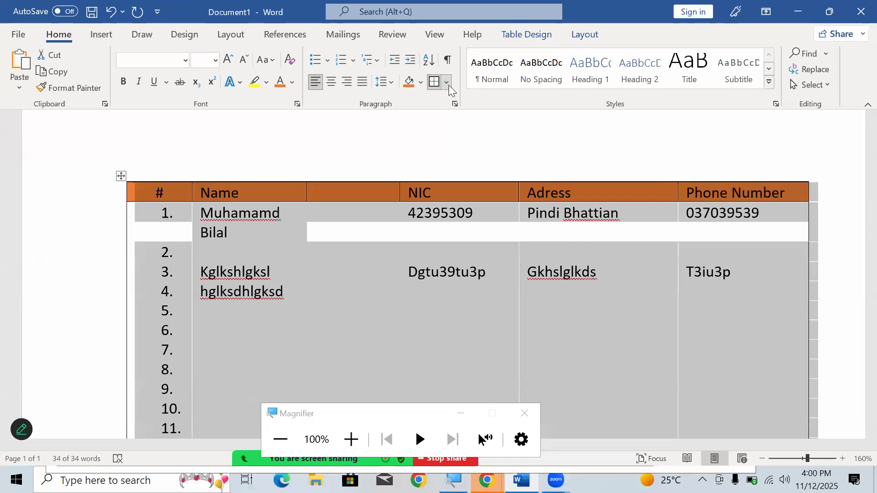
click(448, 83)
click(460, 199)
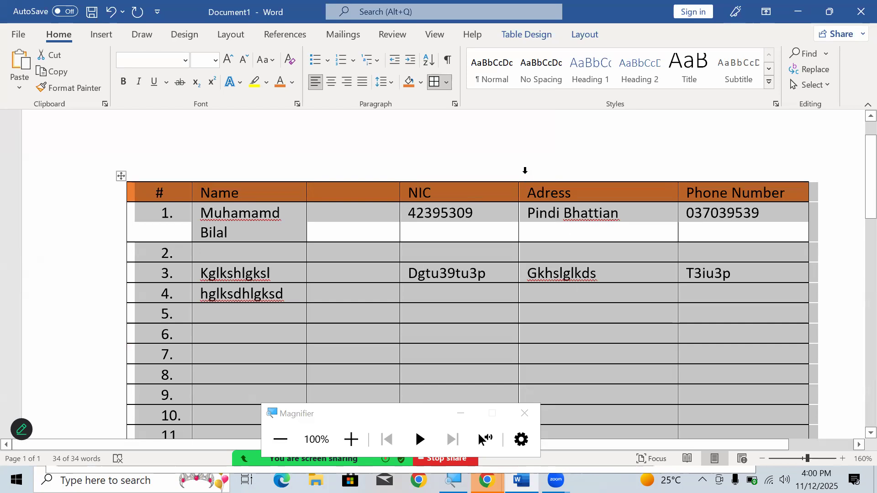
- Open the Borders and Shading settings for the whole table and magnify the screen
click(448, 85)
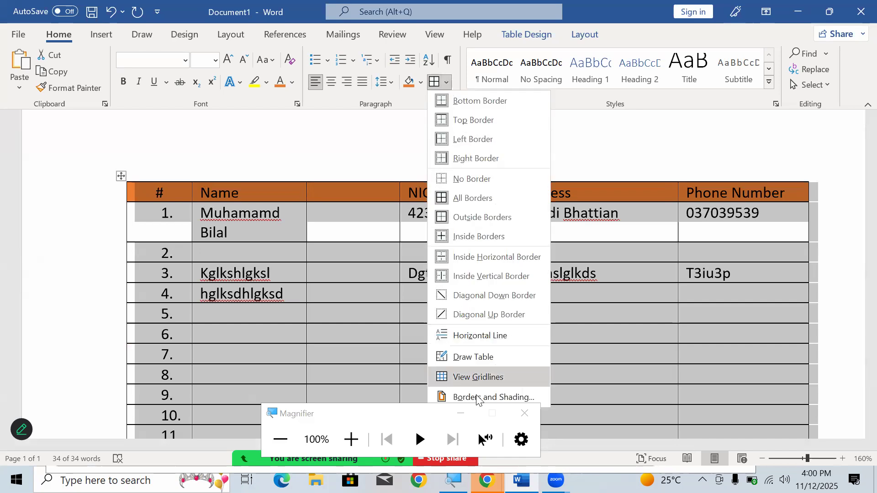
click(464, 410)
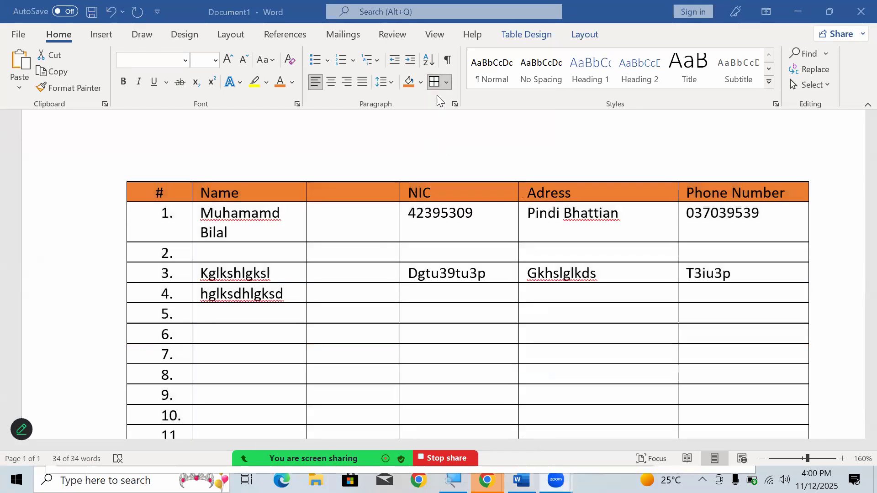
click(448, 80)
click(448, 79)
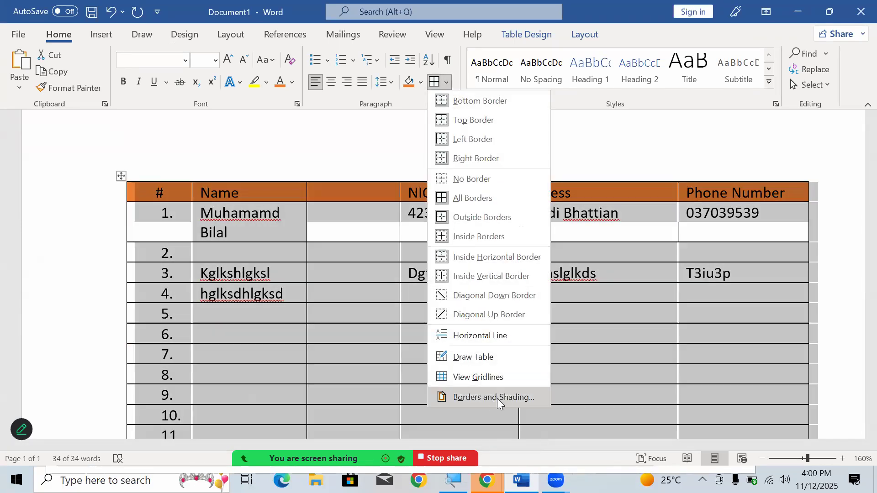
click(497, 398)
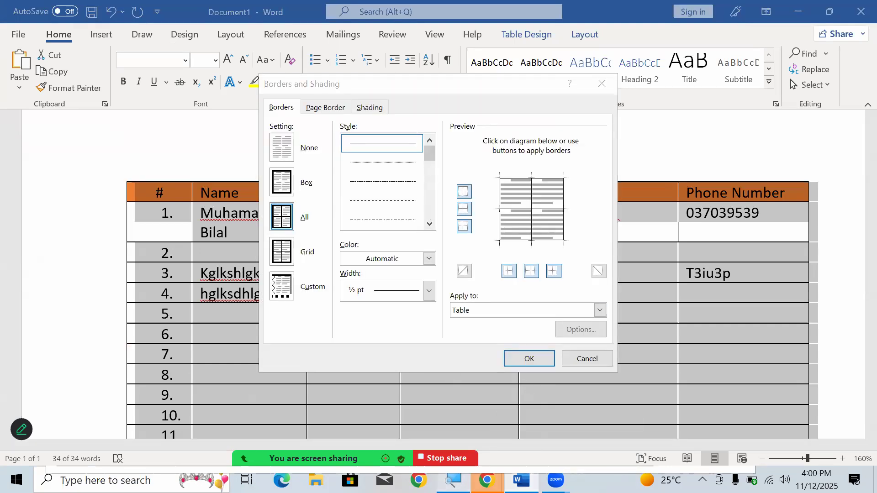
click(453, 480)
click(351, 439)
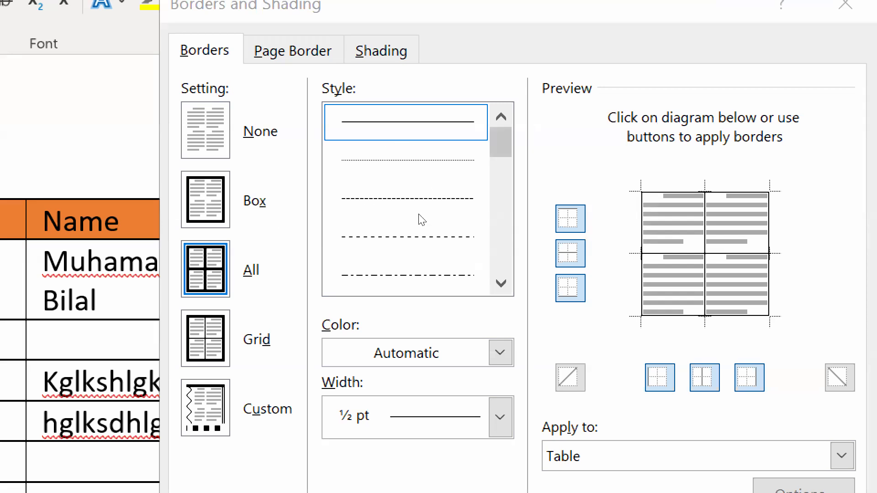
- Set all the table's borders to an orange dash-dot line 1 pt wide, apply them and deselect the table
click(410, 223)
click(400, 258)
click(397, 350)
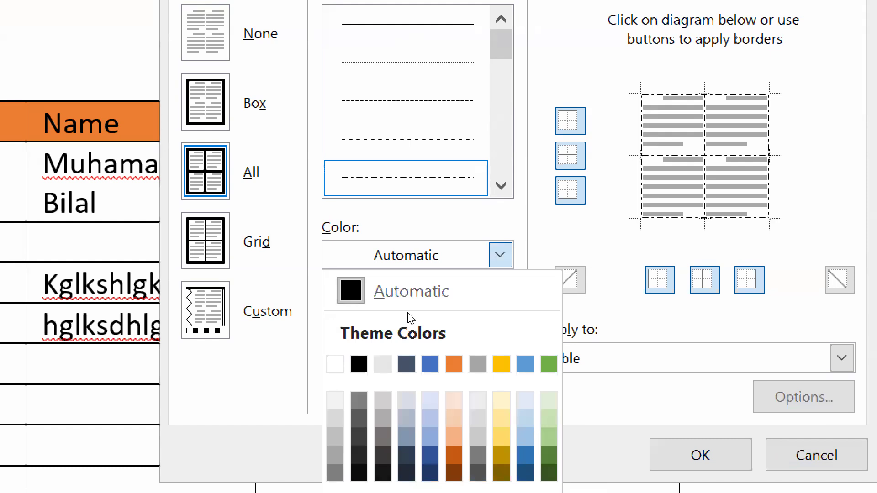
click(453, 364)
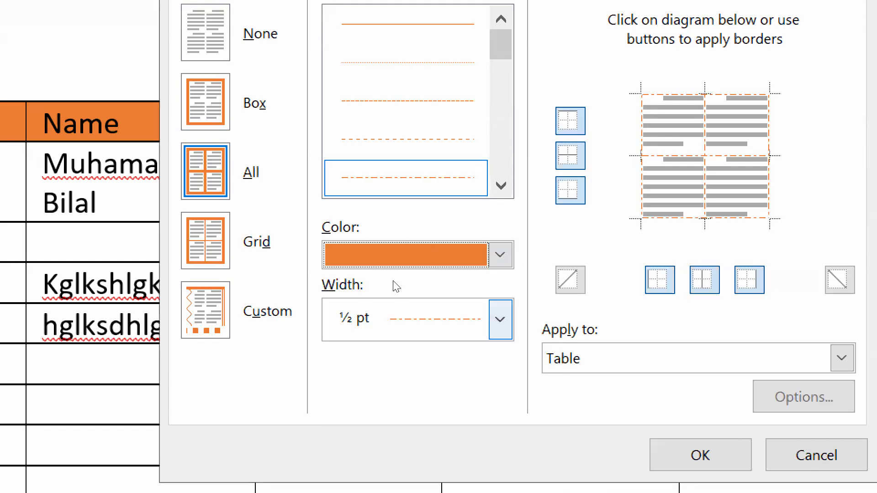
click(418, 302)
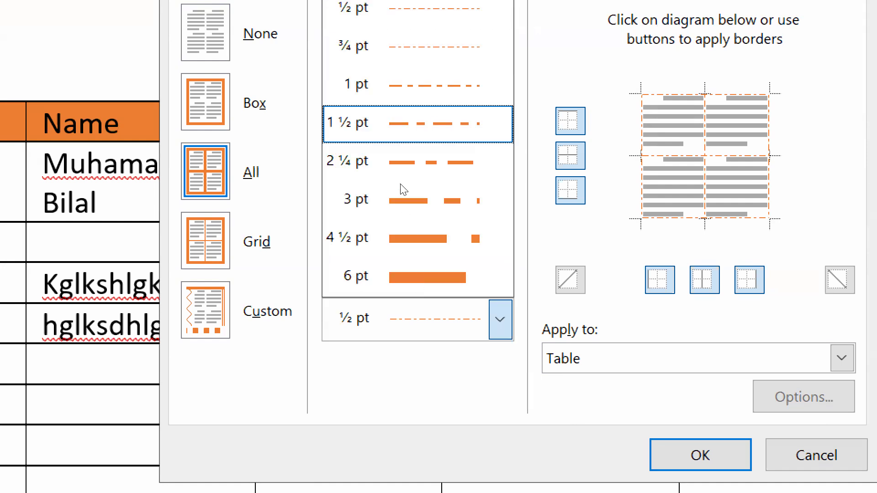
click(401, 171)
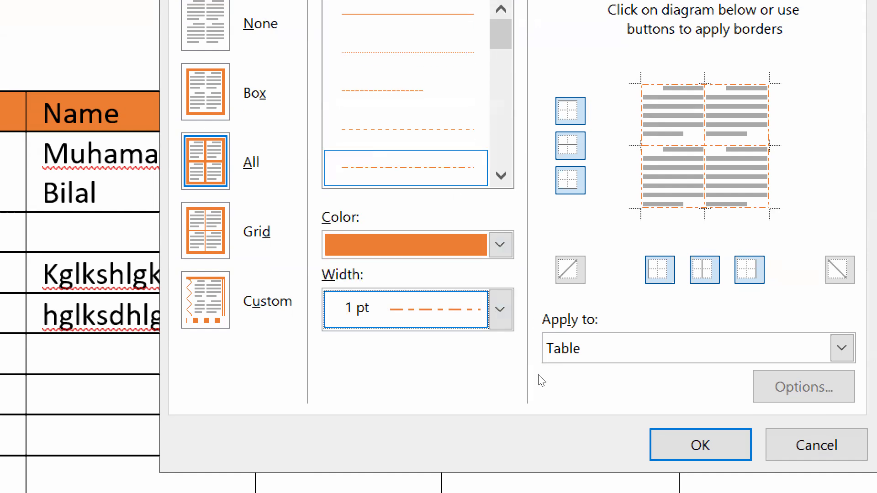
key(Return)
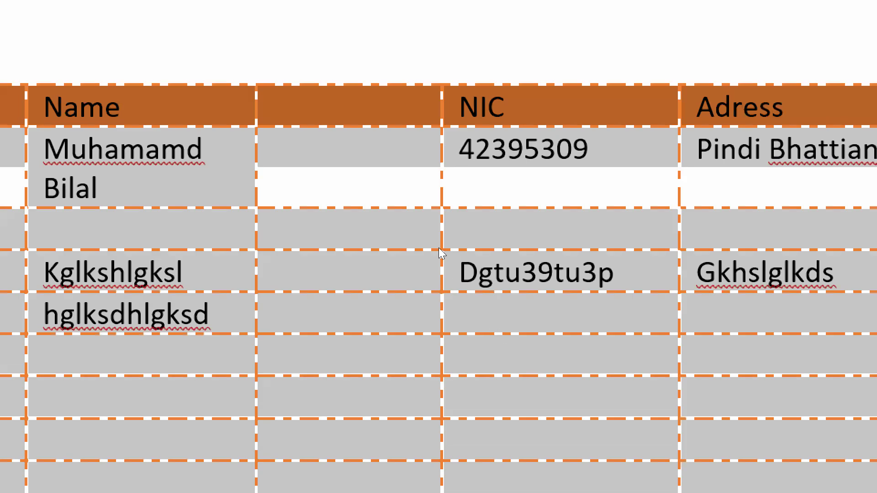
click(508, 183)
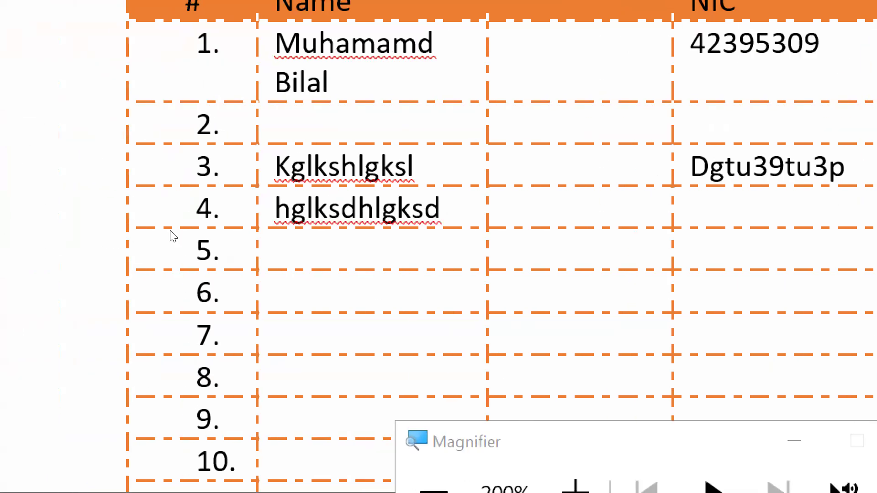
- Apply a ½ pt orange triple-line border to row 1's name cell and the empty cell beside it
click(300, 229)
drag(308, 231, 359, 229)
click(277, 209)
click(246, 231)
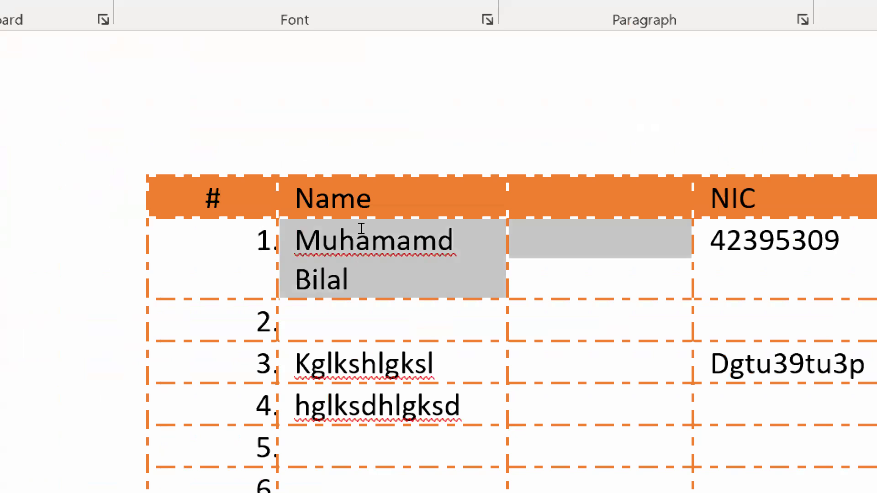
click(448, 83)
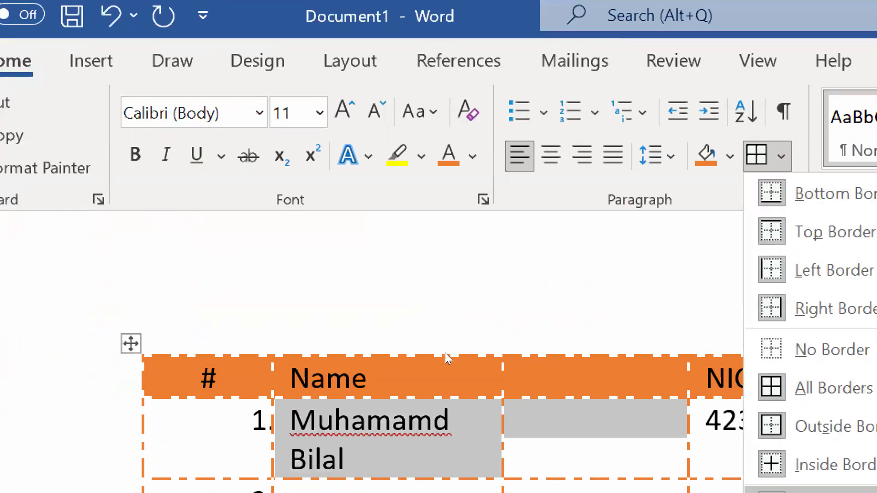
click(461, 394)
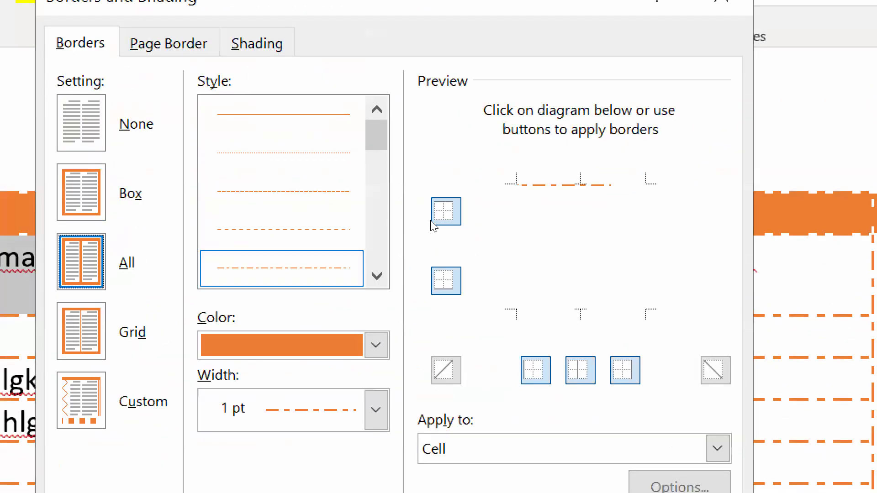
click(376, 276)
click(376, 276)
click(376, 276)
click(327, 269)
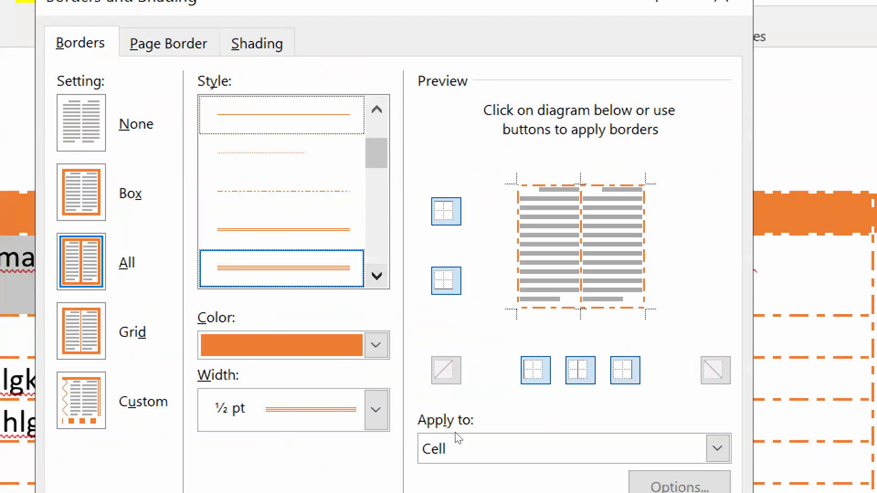
key(Return)
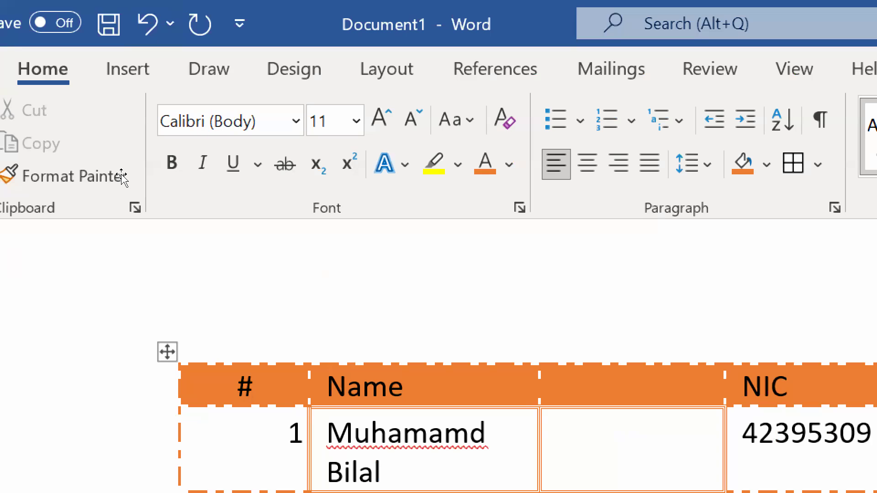
- Choose the thick light blue single line from the table's theme border styles for painting borders
click(167, 351)
right_click(167, 352)
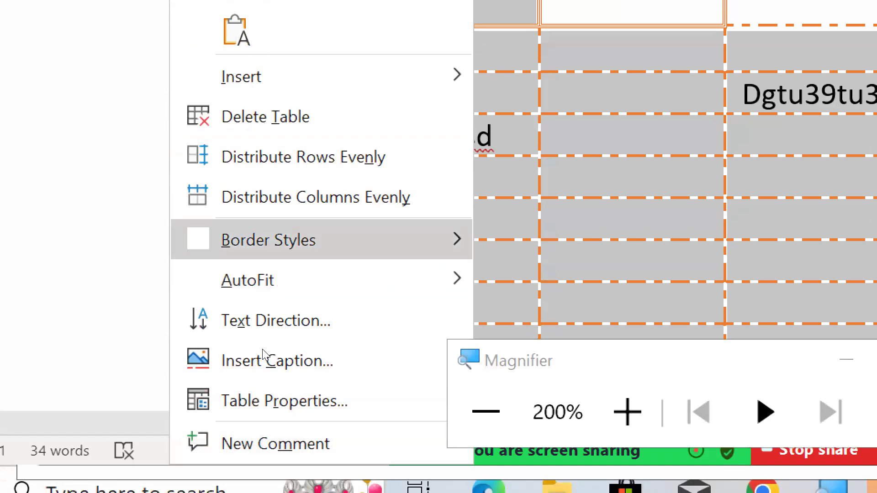
mouse_move(316, 356)
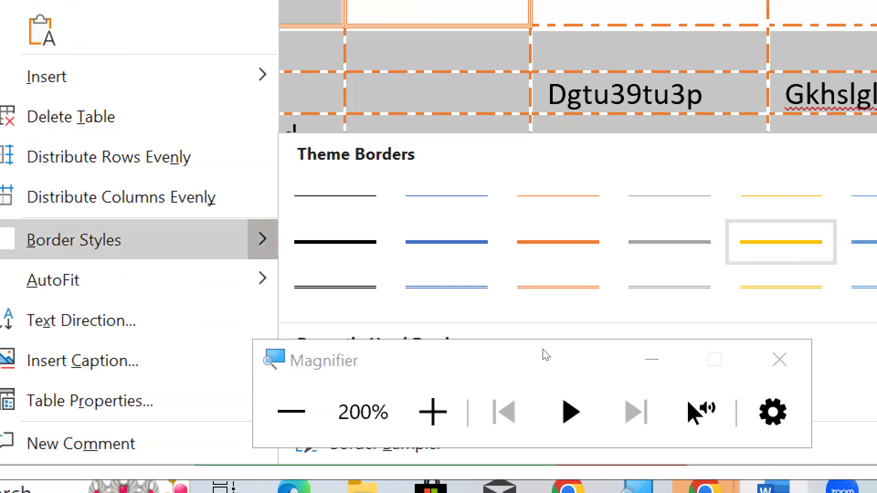
click(574, 361)
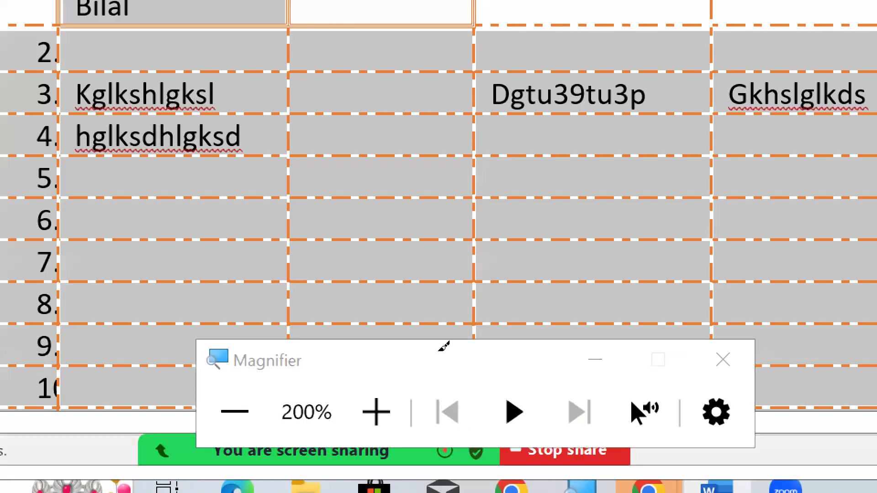
- Paint blue borders around the row 4 cells in the unnamed, NIC and Adress columns
click(471, 305)
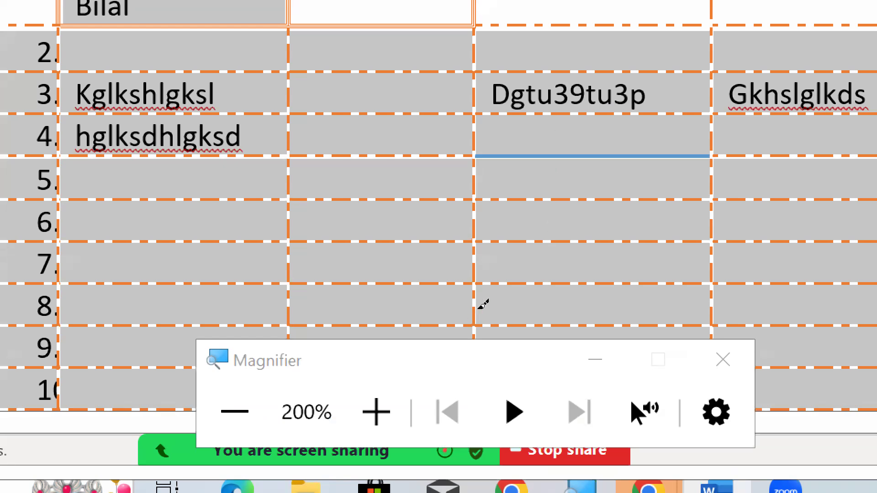
click(562, 297)
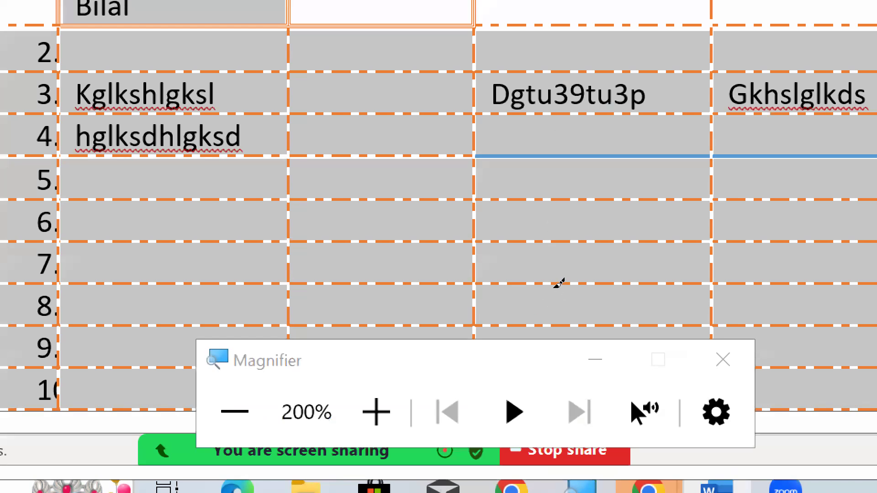
click(553, 288)
click(523, 292)
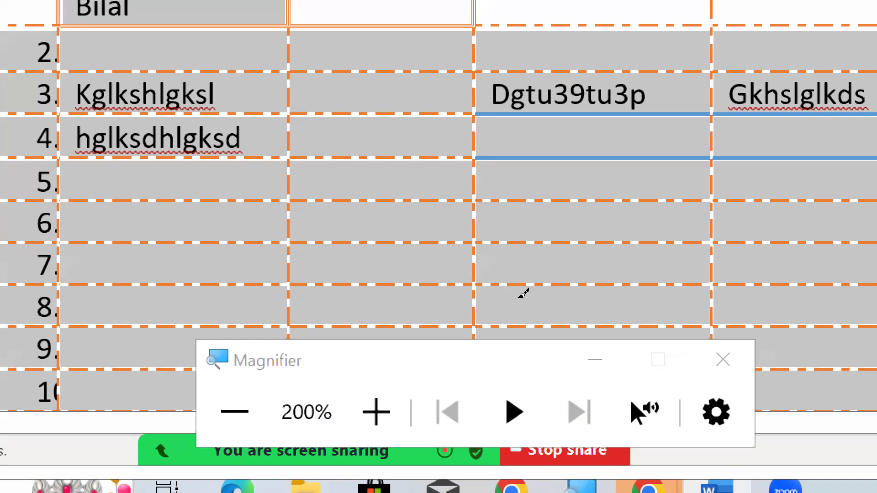
click(523, 294)
click(309, 309)
click(328, 291)
click(333, 320)
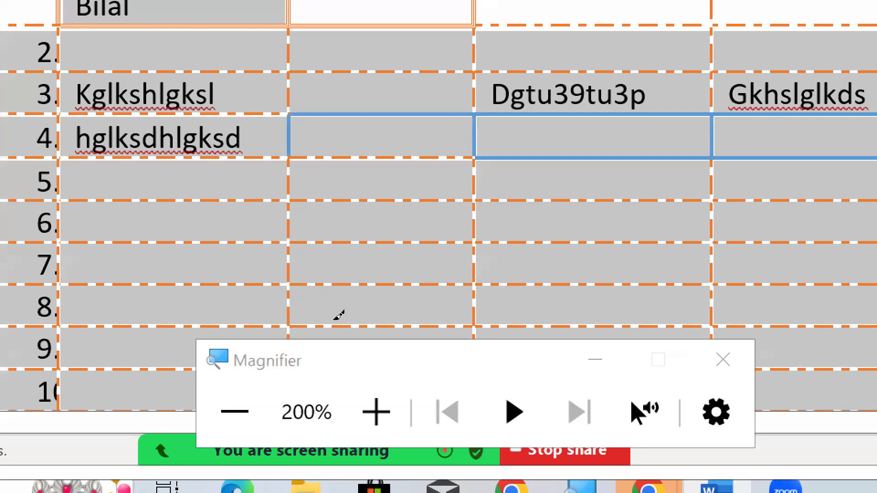
click(343, 310)
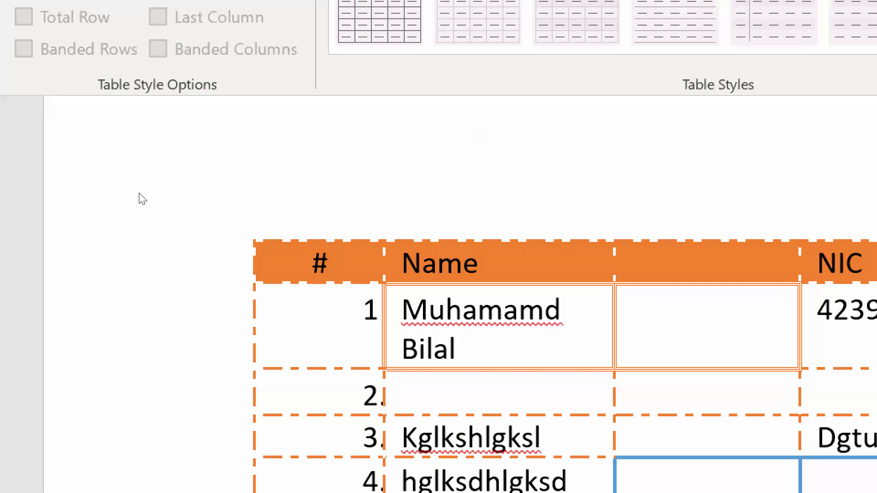
- Leave border painting and place the cursor in the empty cell beside the name in row 1
right_click(116, 179)
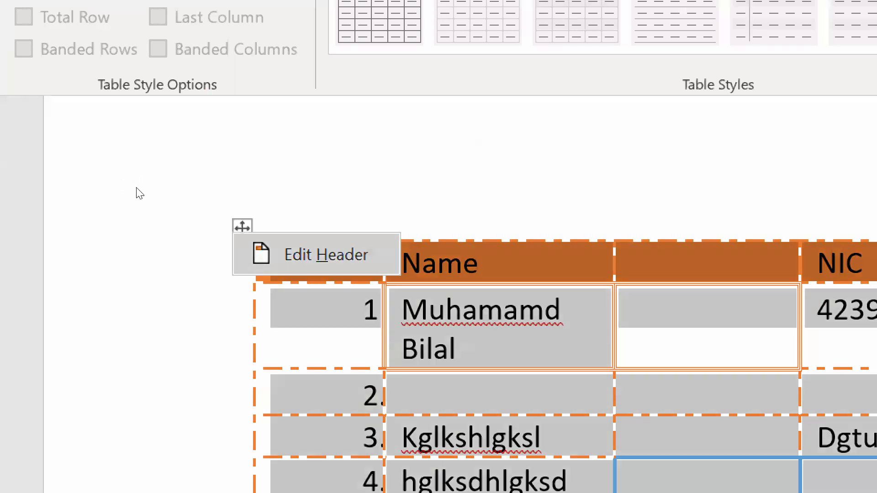
key(Escape)
key(Escape)
click(662, 308)
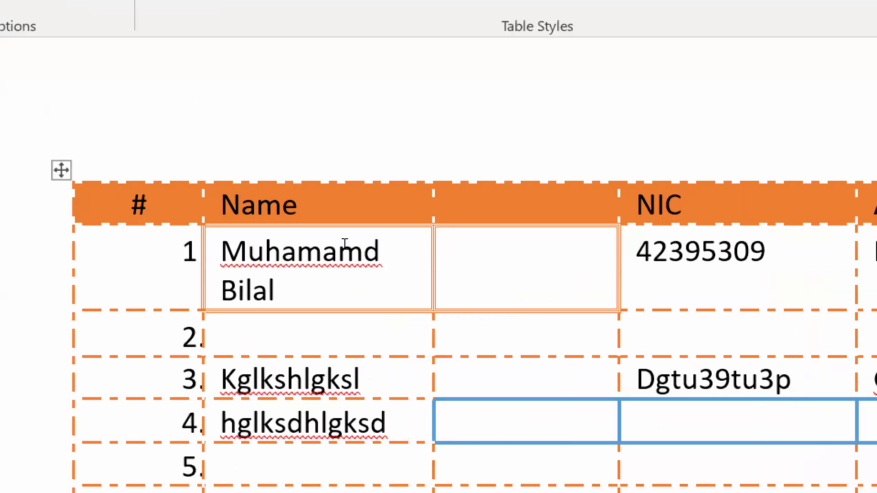
scroll(344, 248, down, 4)
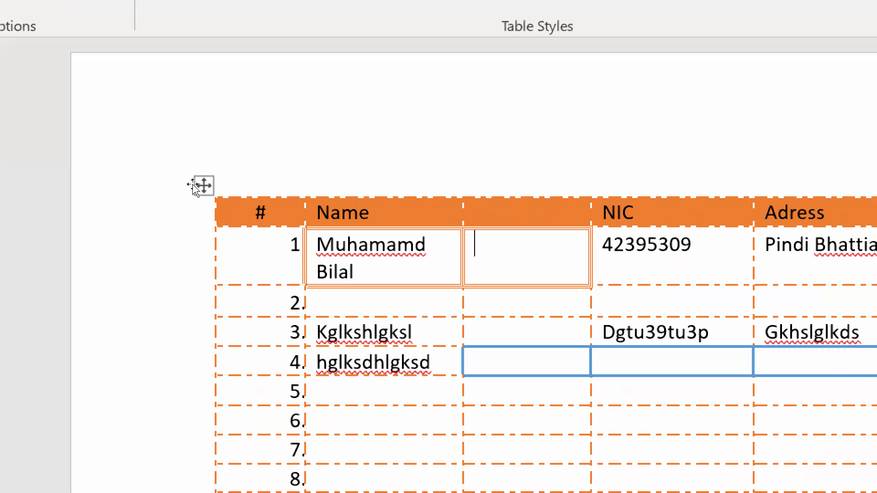
- Delete the entire contact table and undo the deletion
right_click(195, 186)
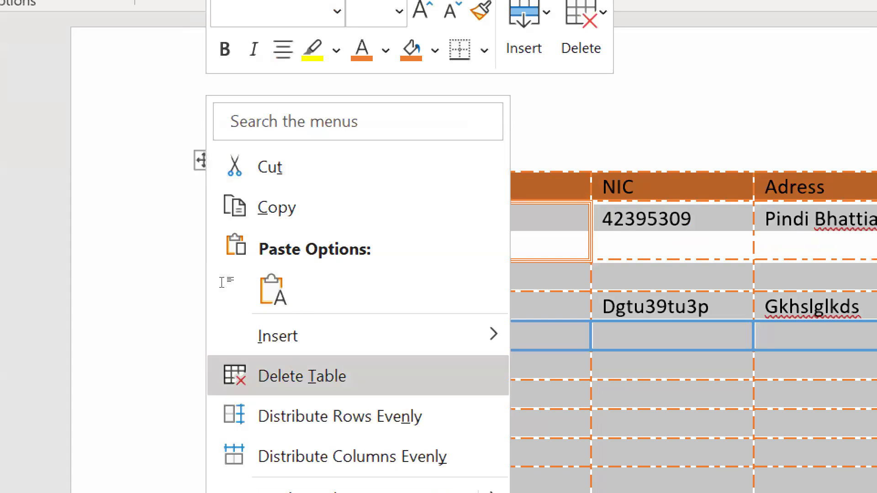
key(Return)
key(ctrl+z)
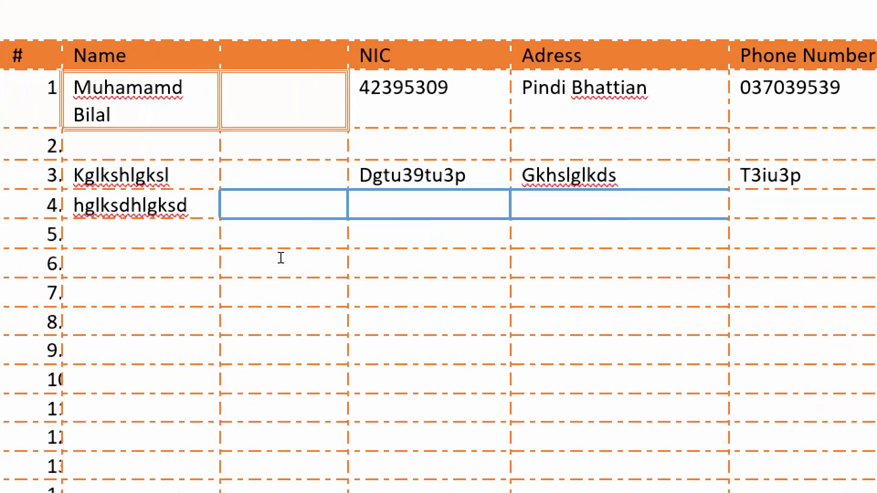
- Delete the entire empty row 2 from the contact table with the Delete Cells command
drag(266, 238, 610, 235)
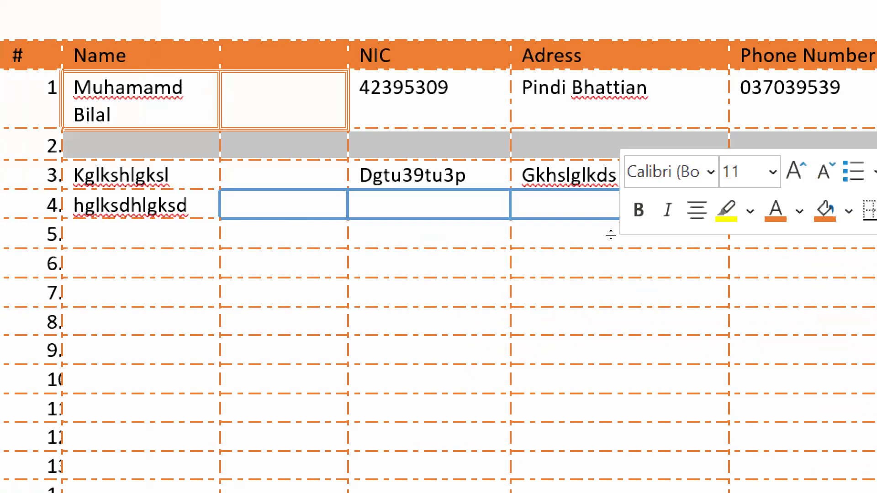
right_click(711, 251)
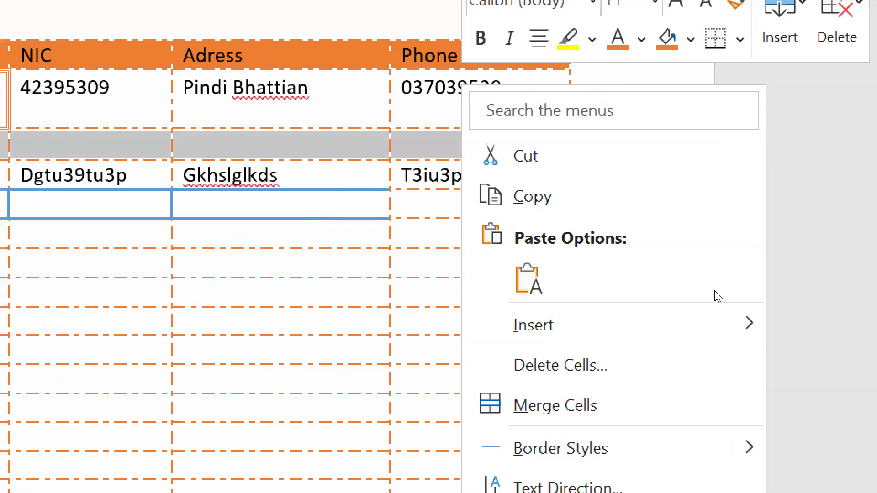
click(691, 354)
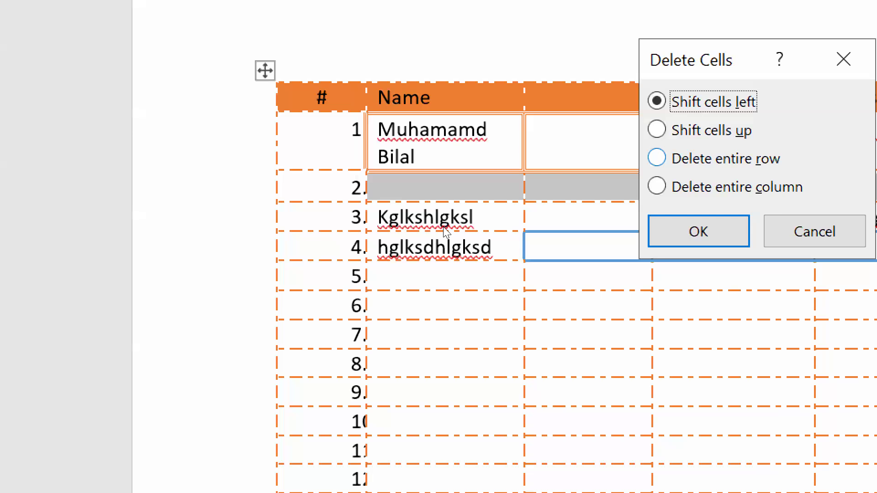
key(alt+r)
key(Return)
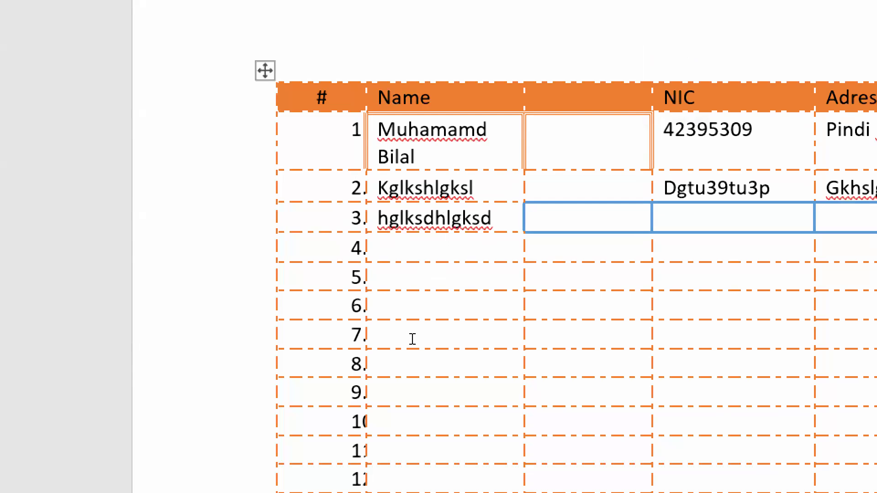
- Delete the entire unnamed column between Name and NIC with the Delete Cells command
drag(566, 96, 569, 249)
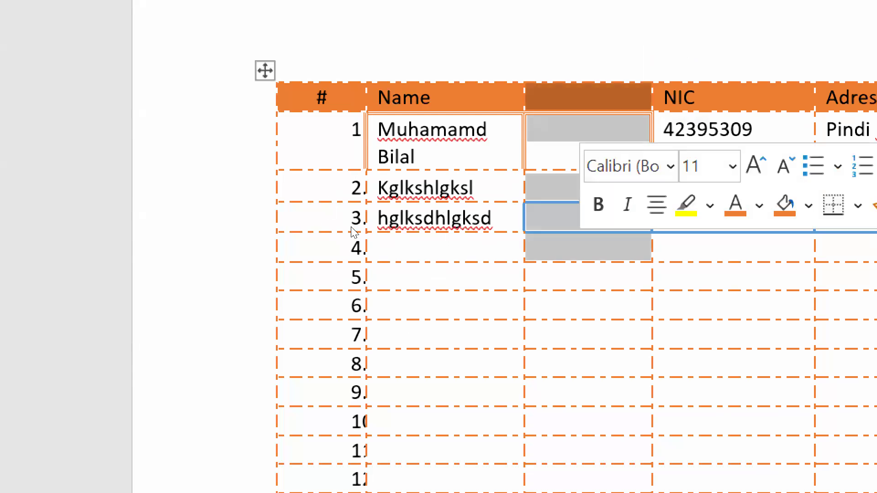
key(Delete)
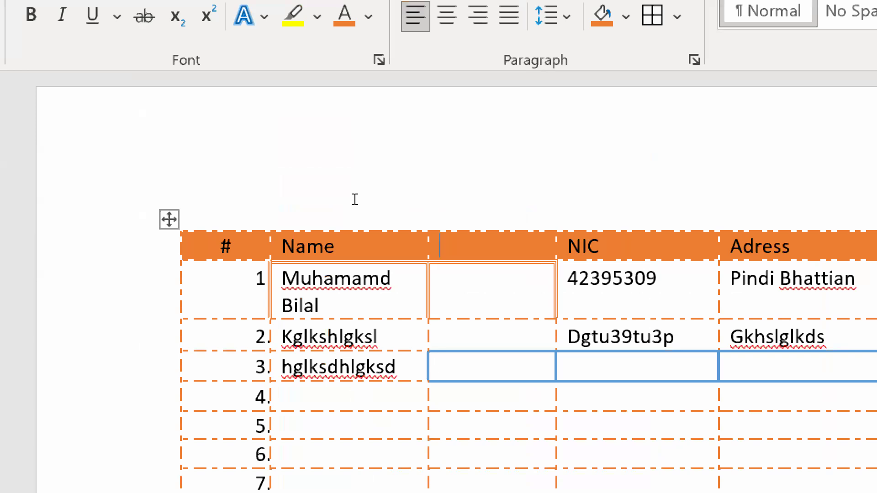
right_click(354, 200)
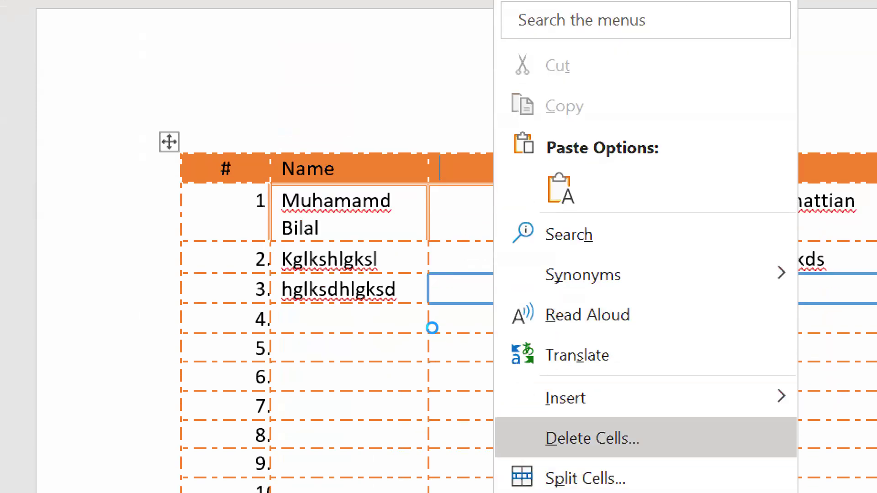
key(Return)
key(alt+c)
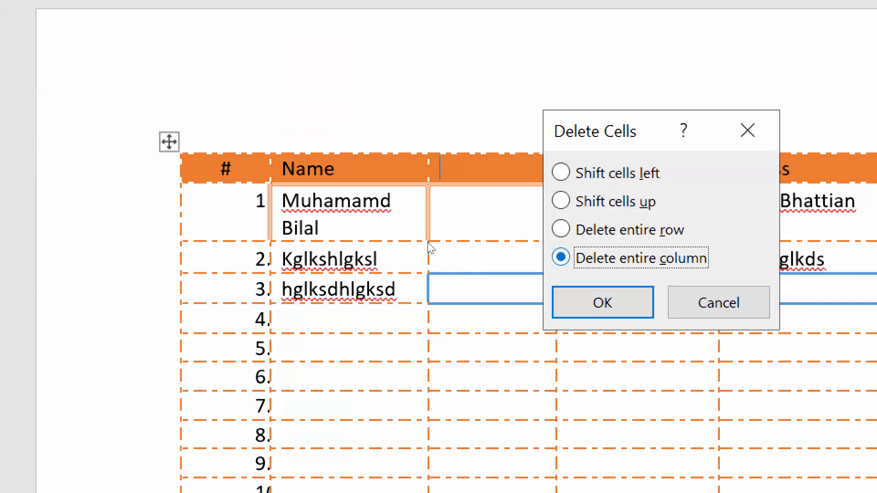
key(Tab)
key(Return)
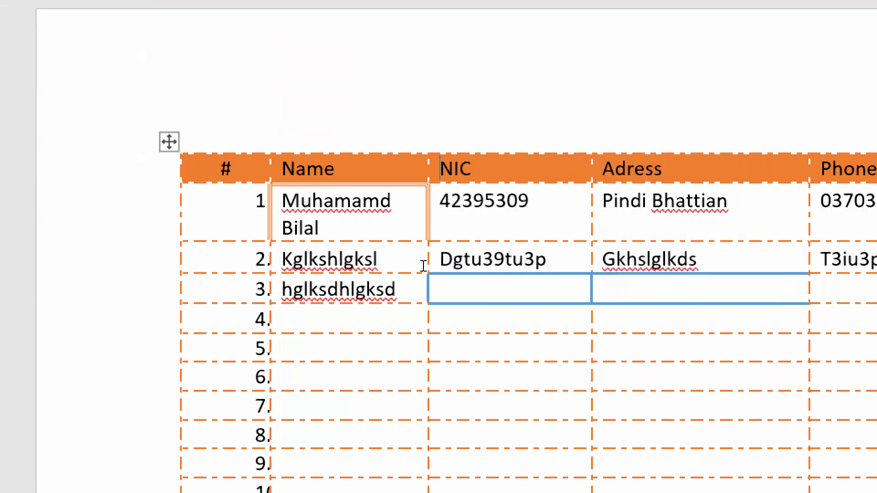